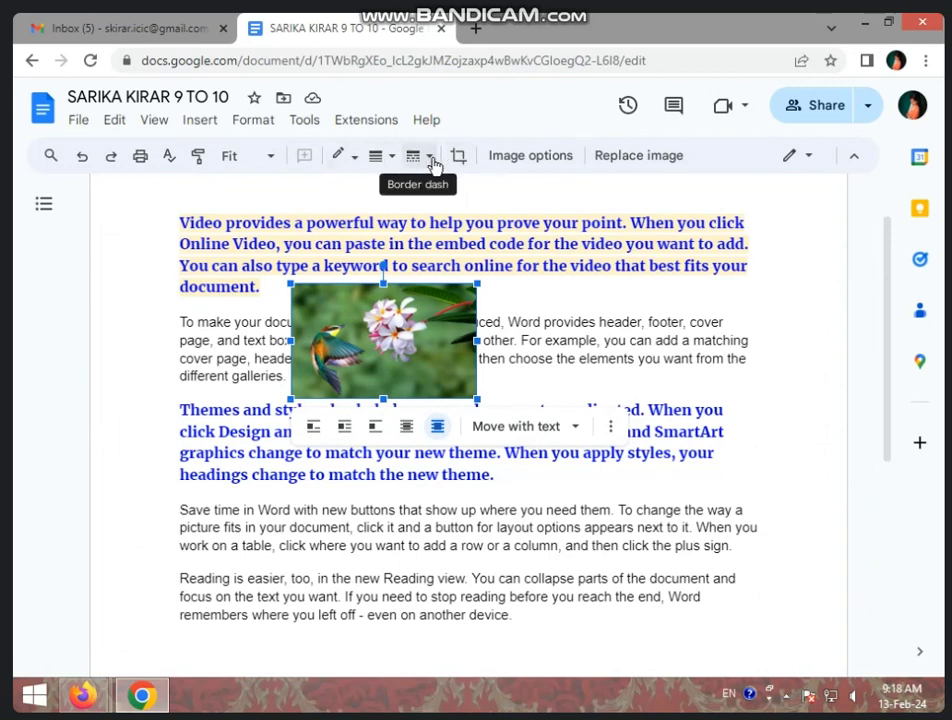
Give the hummingbird-and-flower picture a red, dotted 3pt border
left_click(390, 159)
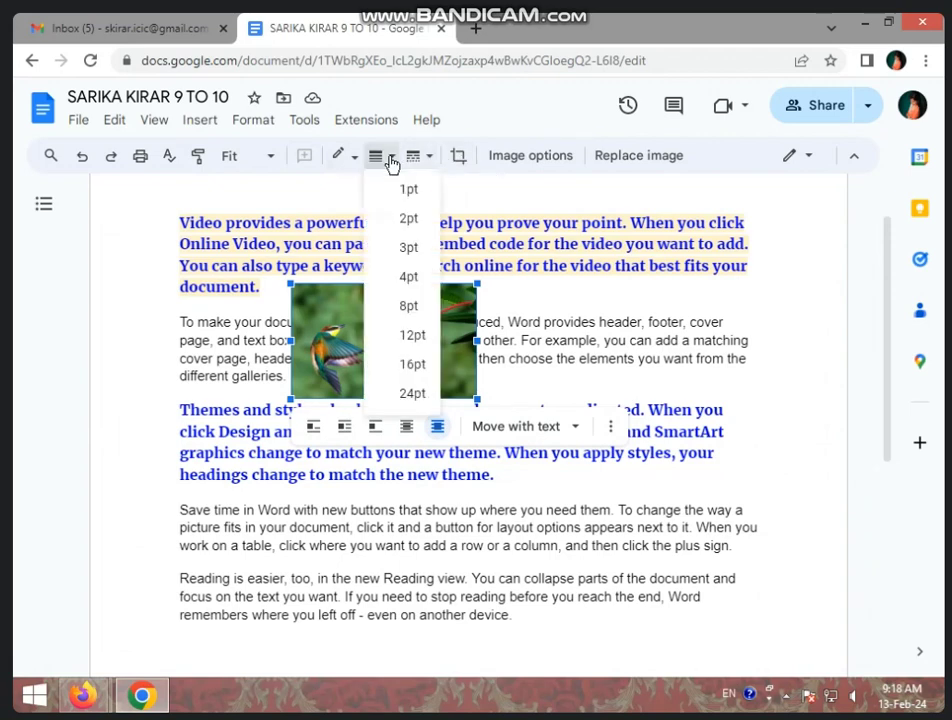
left_click(408, 345)
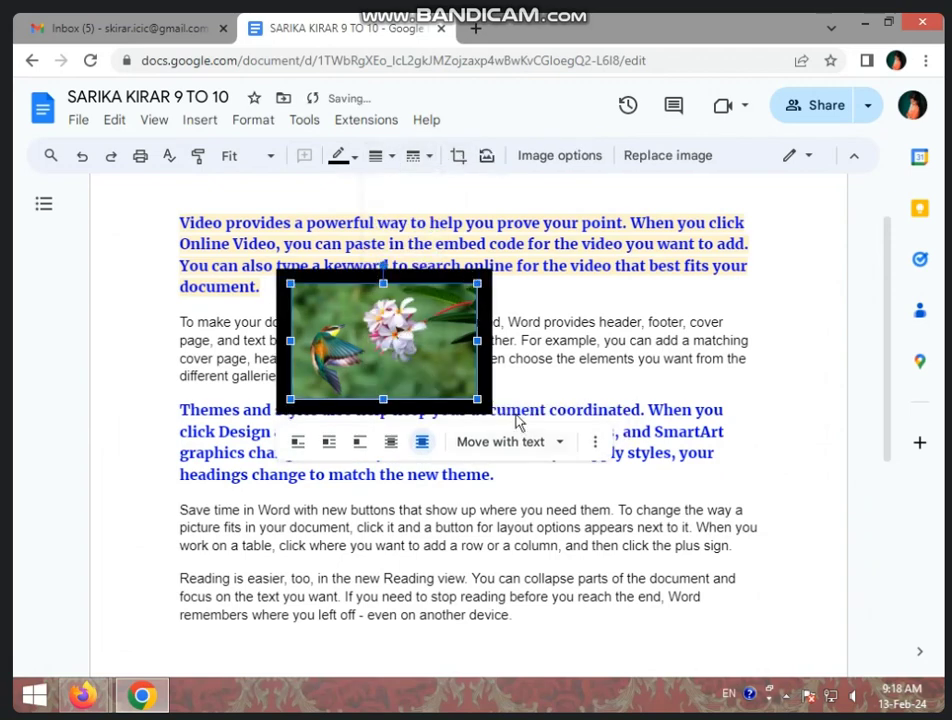
left_click(352, 158)
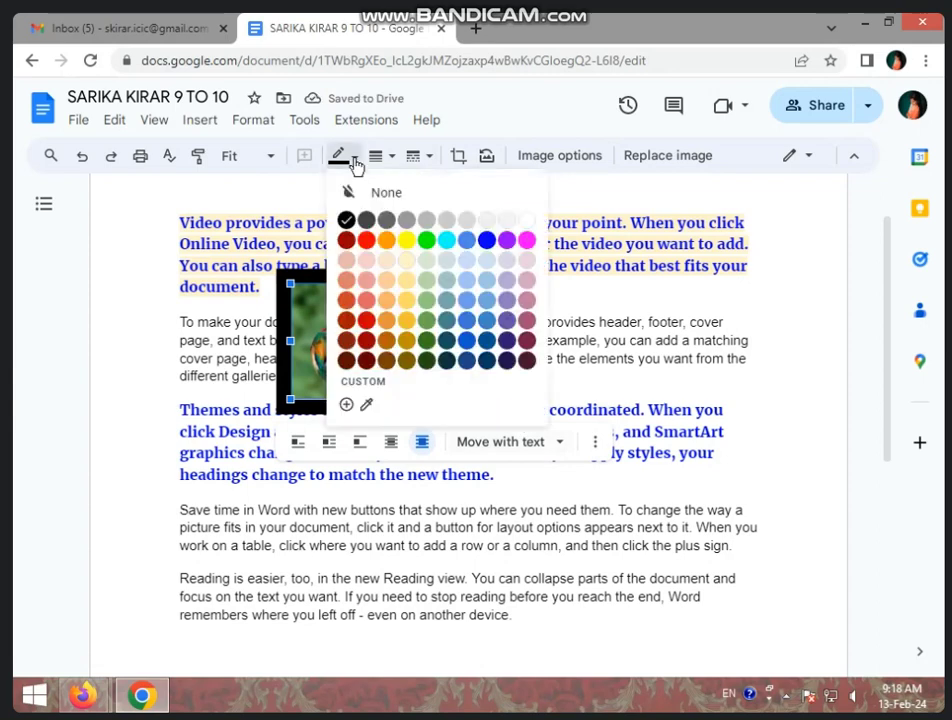
left_click(366, 240)
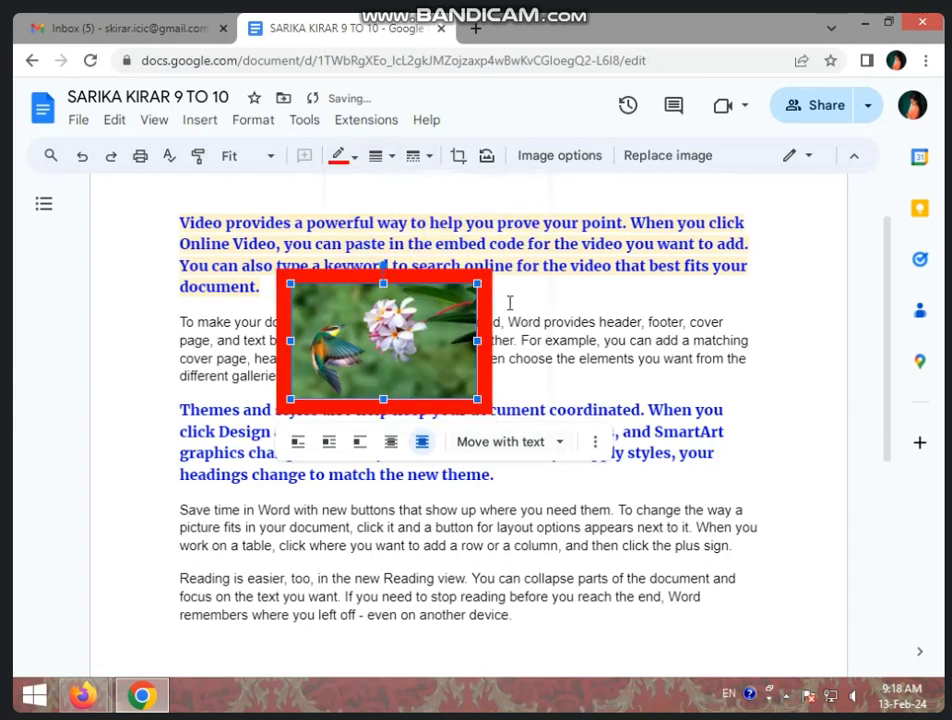
left_click(383, 157)
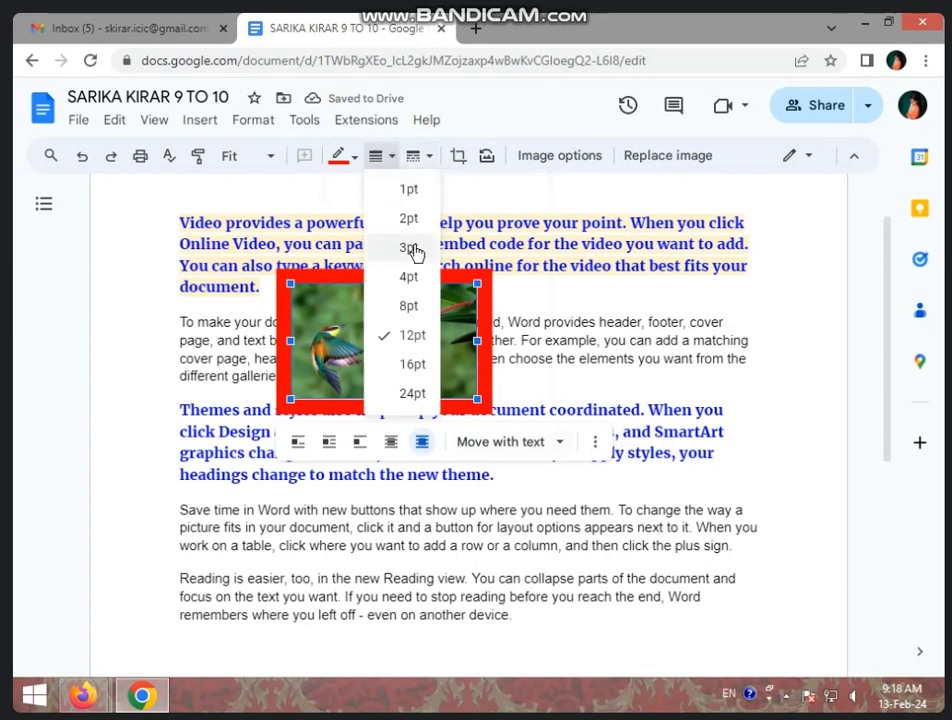
left_click(409, 280)
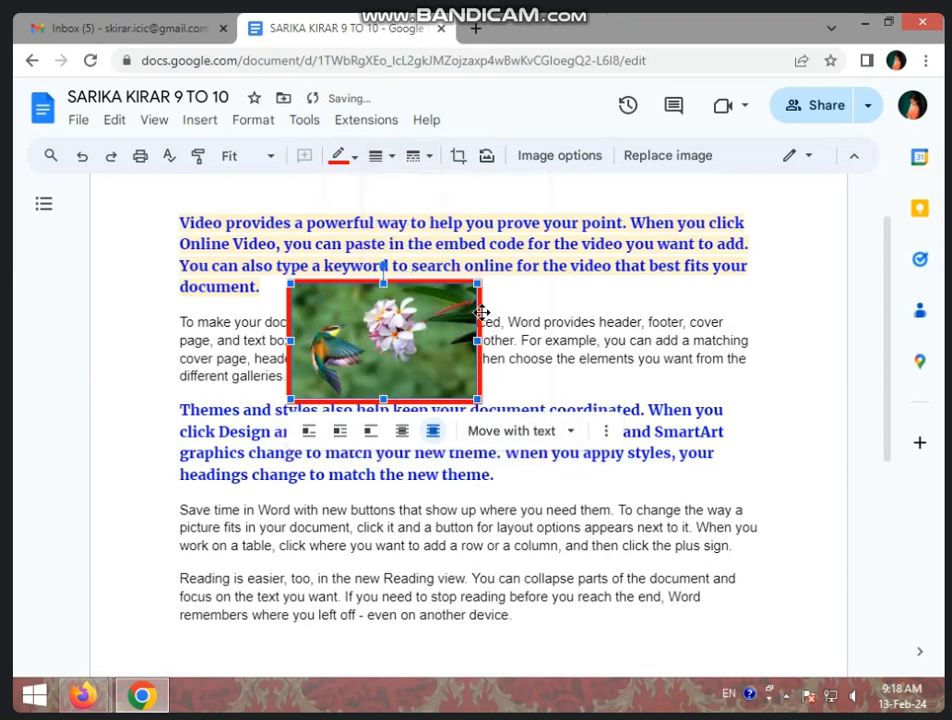
left_click(430, 157)
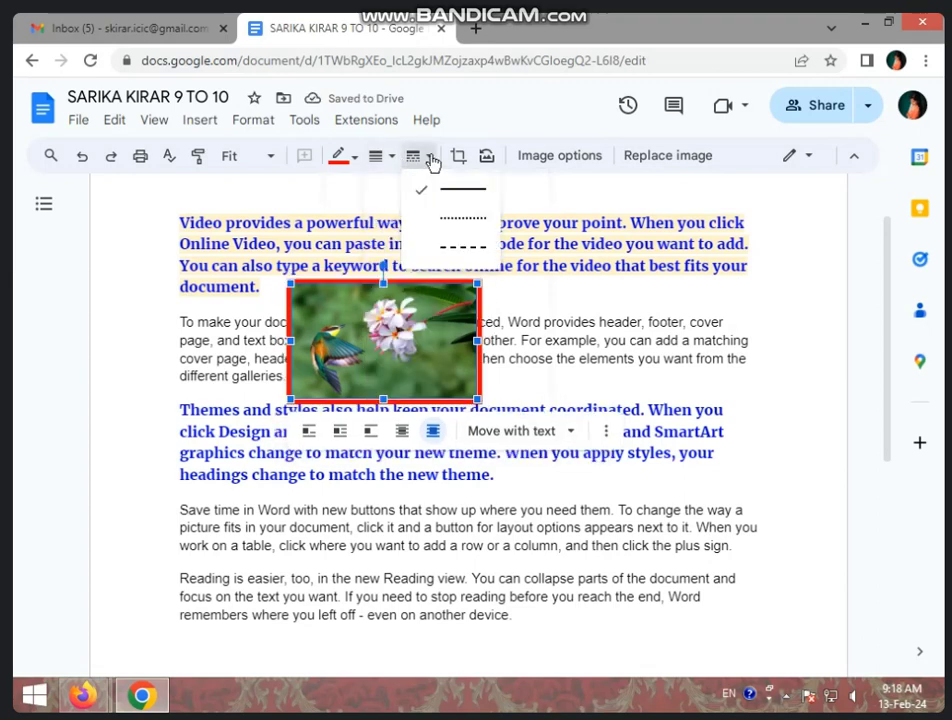
left_click(447, 224)
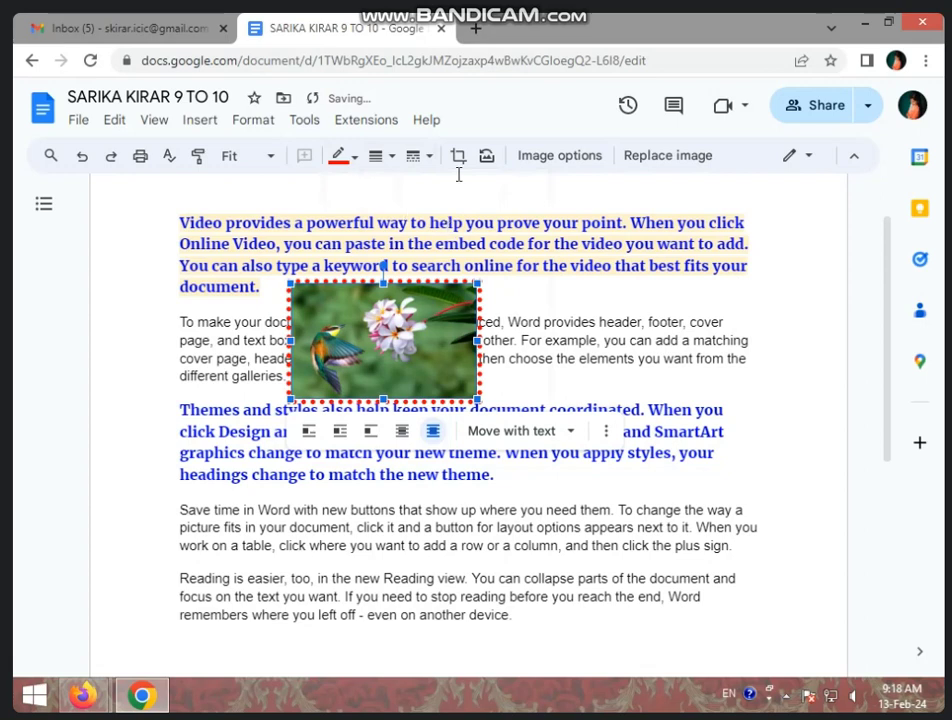
Check the image options, then select the bordered hummingbird picture and delete it
left_click(564, 158)
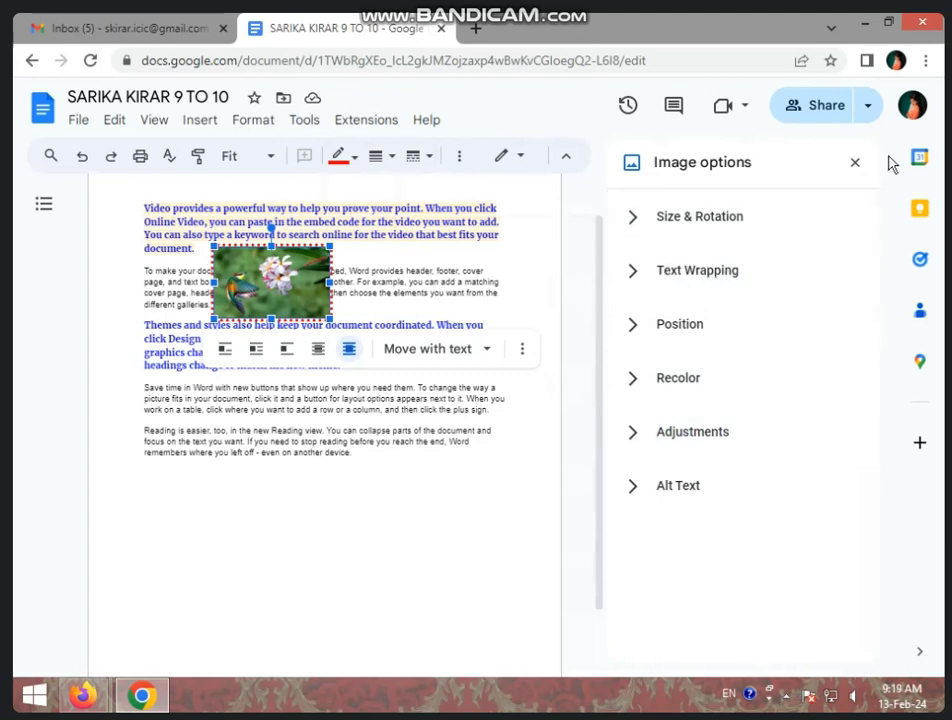
left_click(855, 162)
left_click(539, 245)
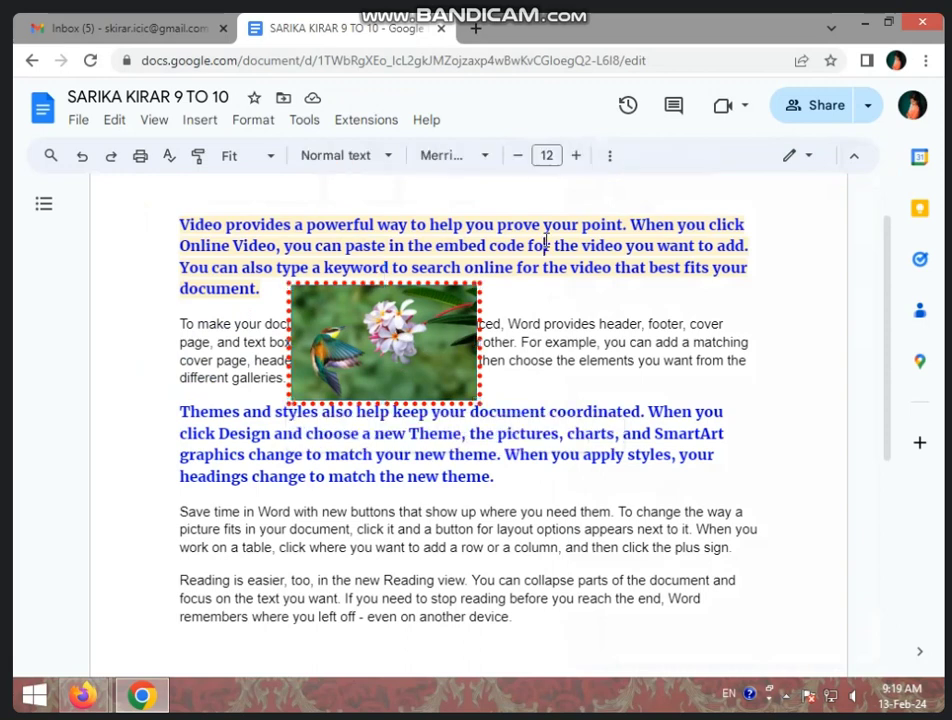
left_click(612, 158)
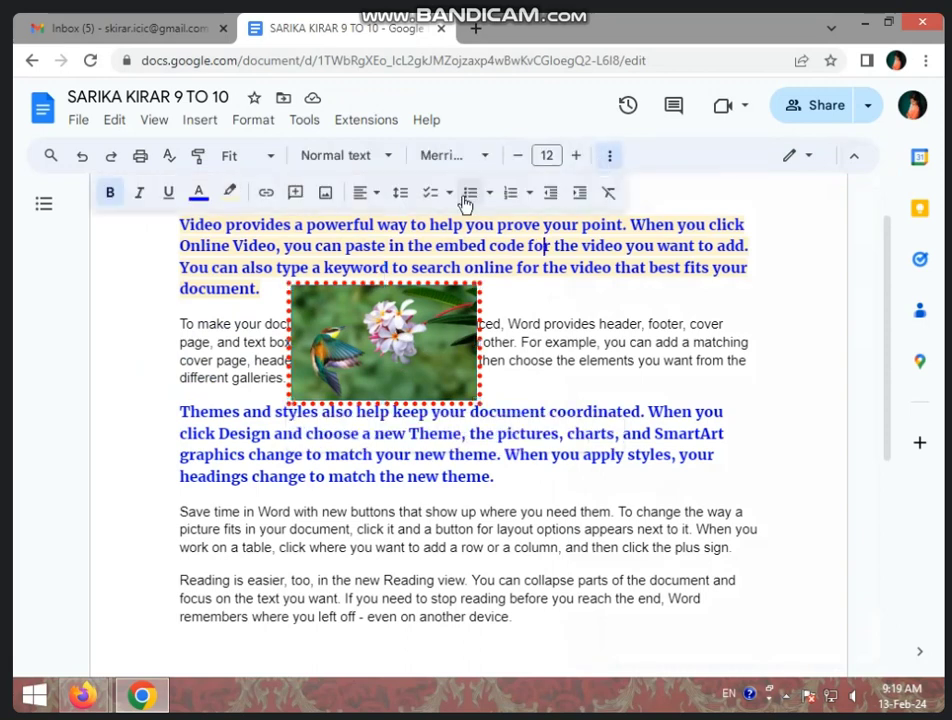
left_click(375, 197)
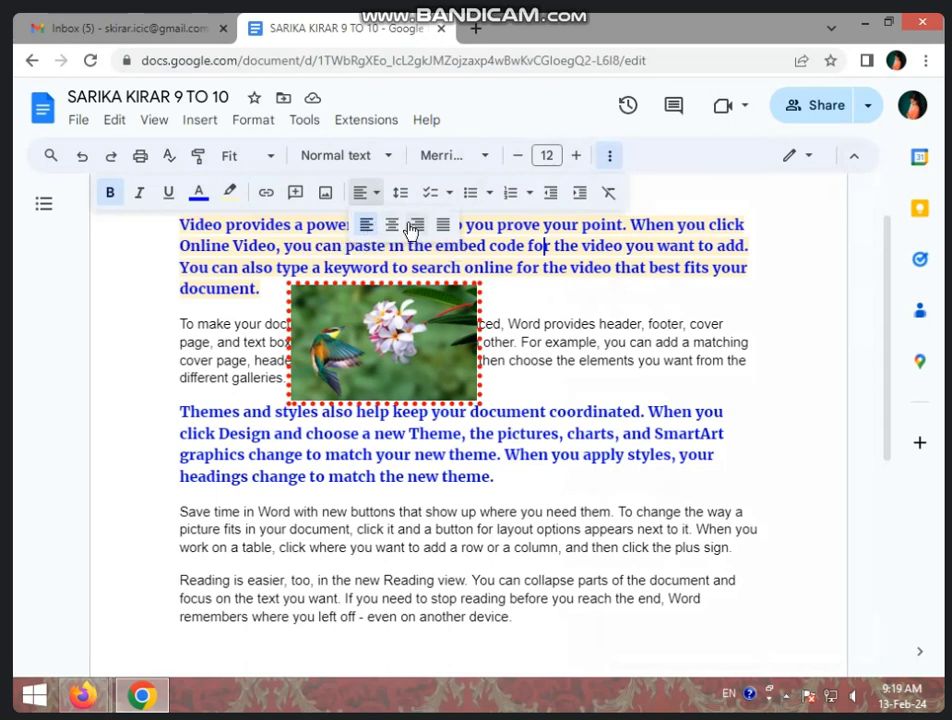
left_click(383, 363)
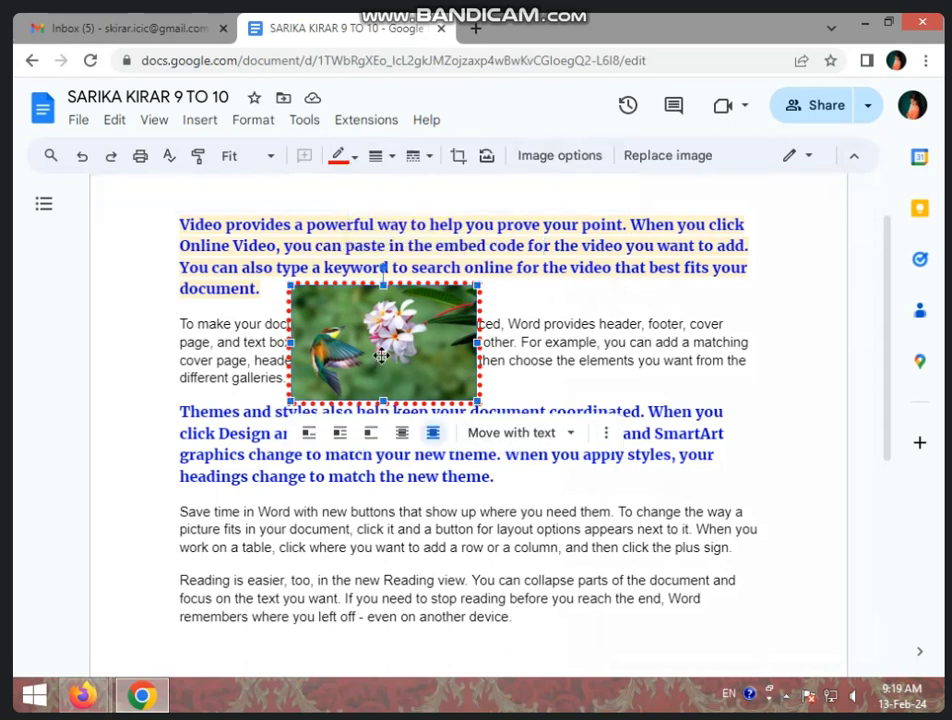
key("Delete")
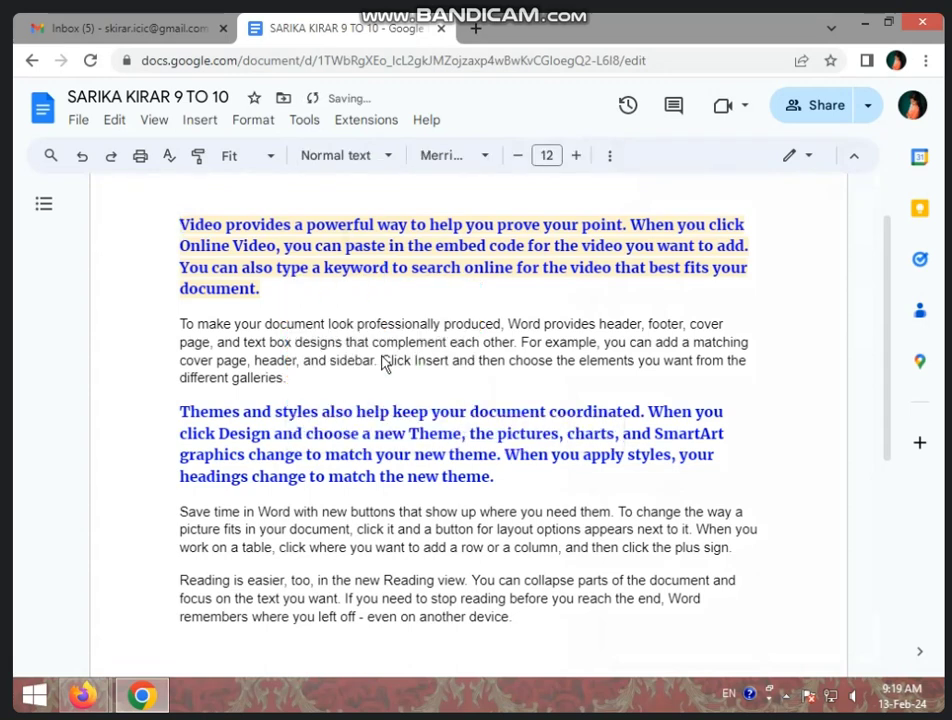
Select all the text and try centre and right alignment before justifying it
key("ctrl+a")
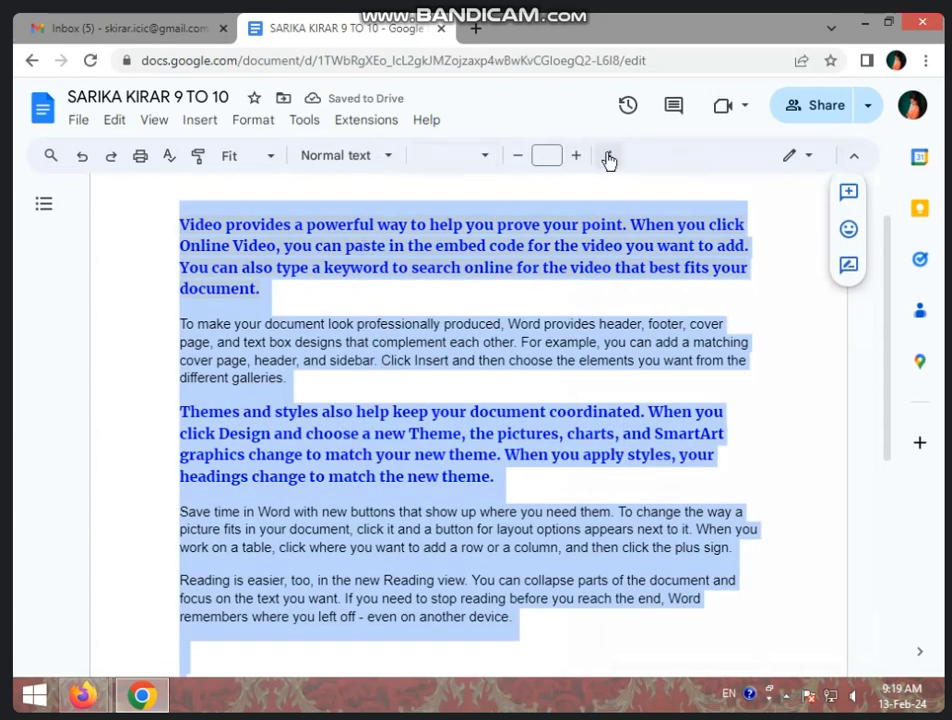
left_click(609, 157)
left_click(368, 193)
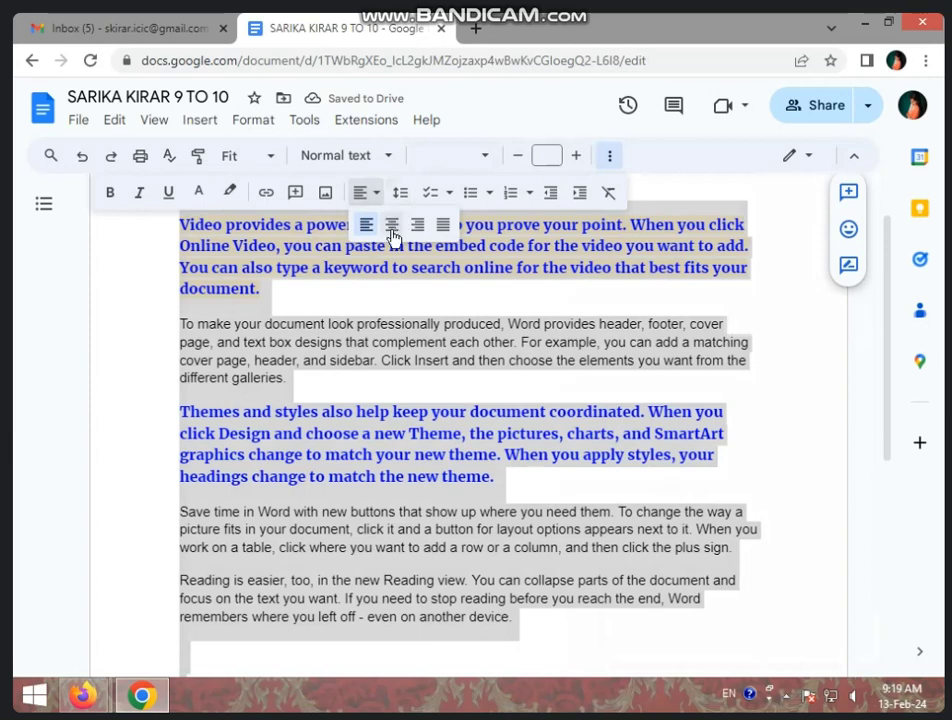
left_click(391, 221)
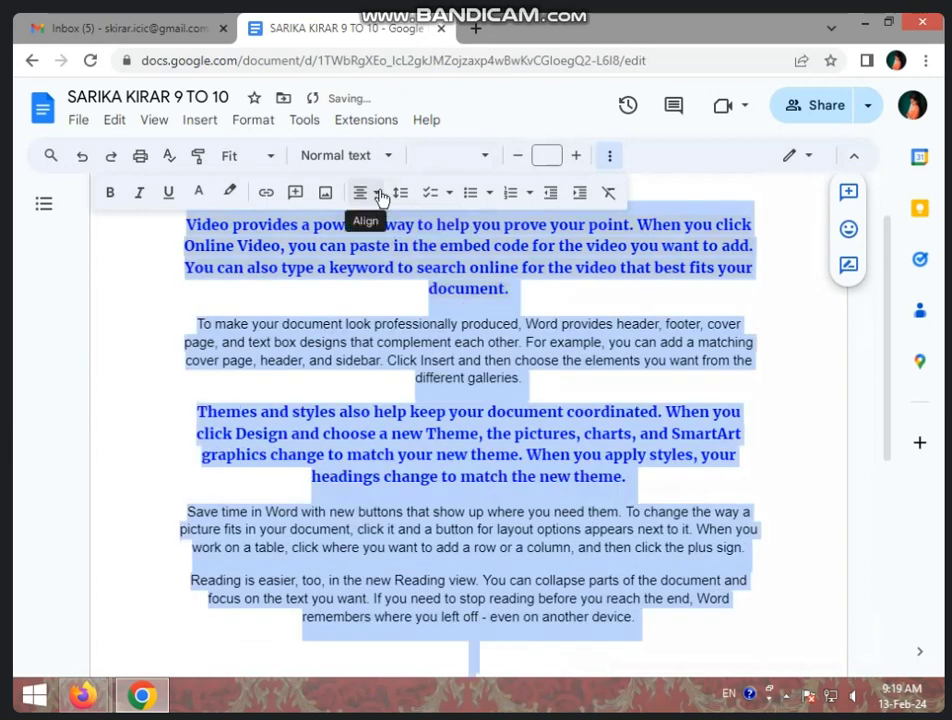
left_click(368, 193)
left_click(417, 220)
left_click(368, 193)
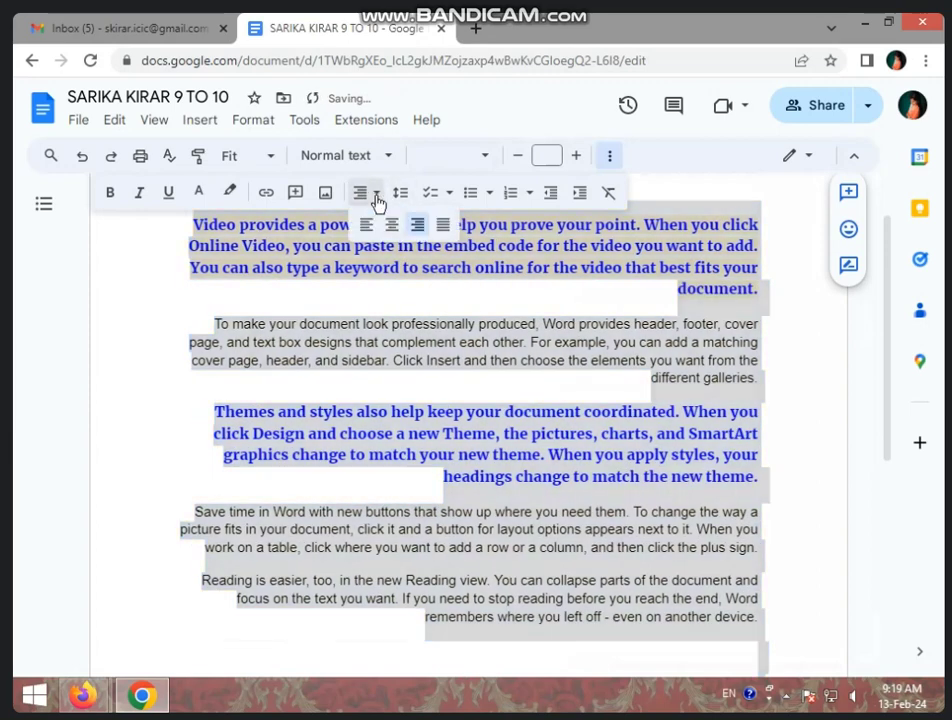
left_click(441, 220)
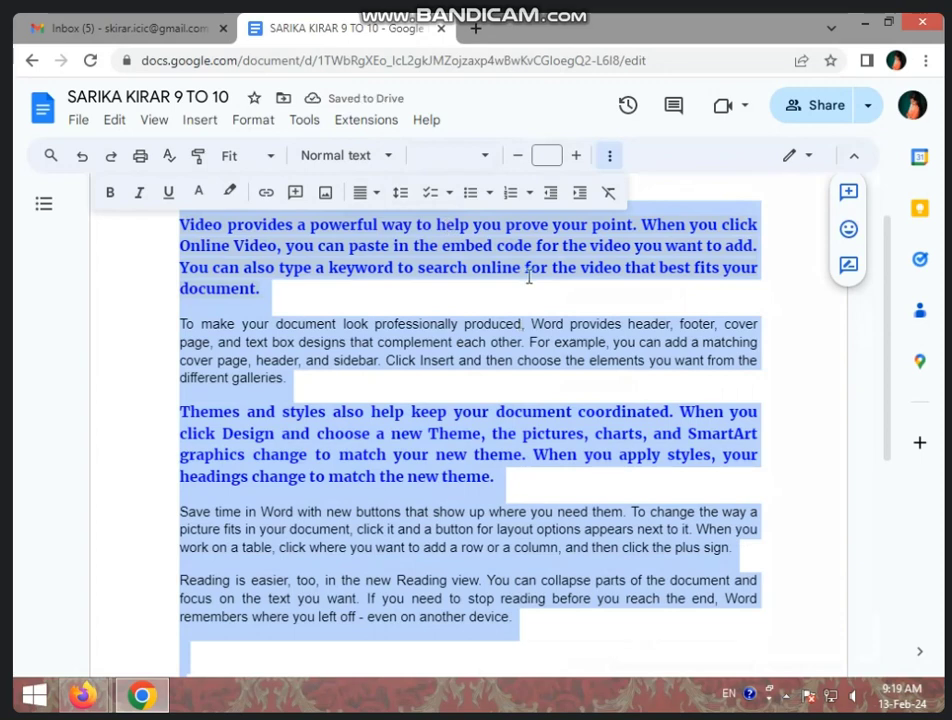
left_click(365, 192)
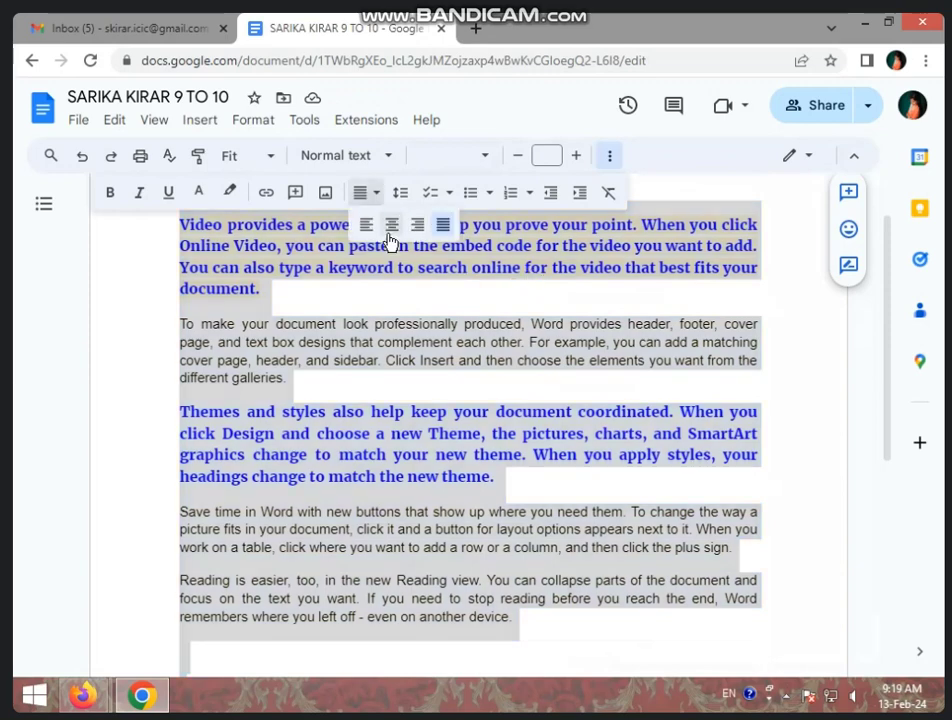
Left-align all the text and set single line spacing after trying 1.5 and double
left_click(363, 221)
left_click(400, 193)
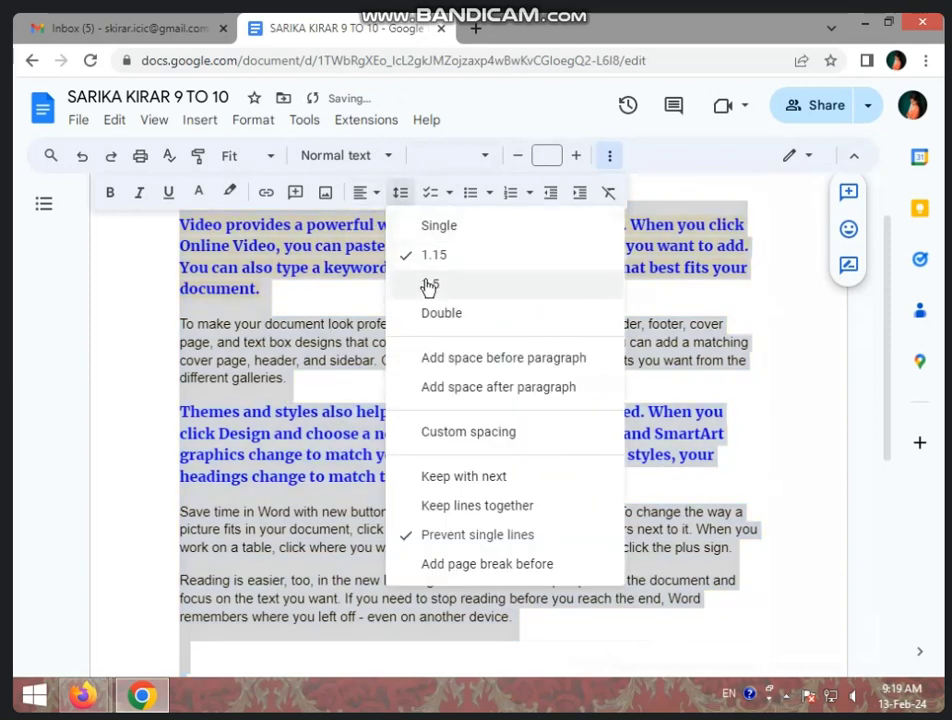
left_click(427, 284)
left_click(400, 193)
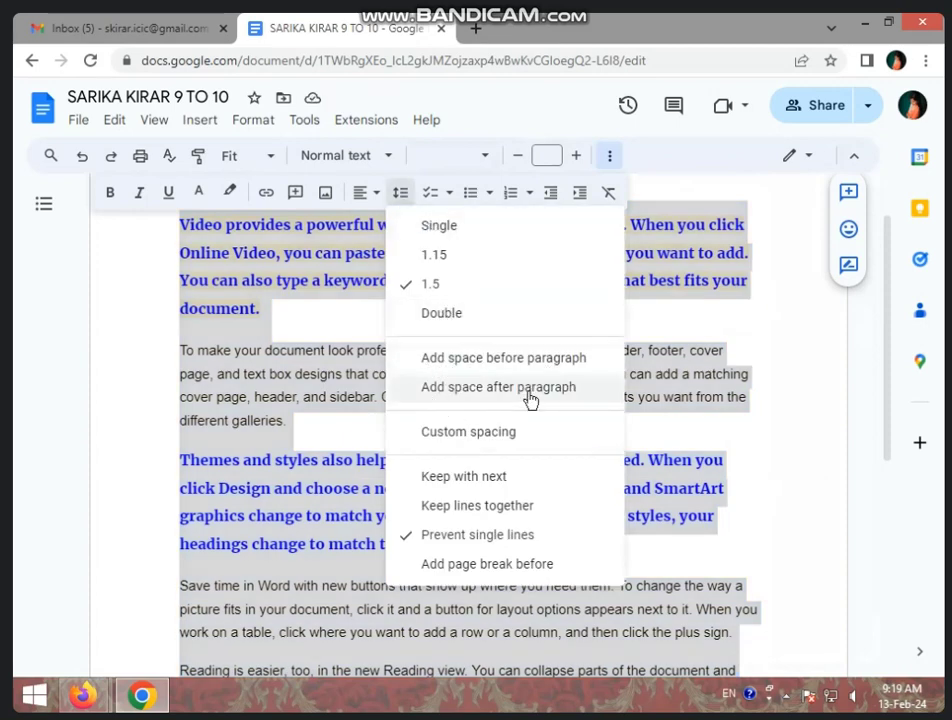
left_click(447, 314)
left_click(399, 193)
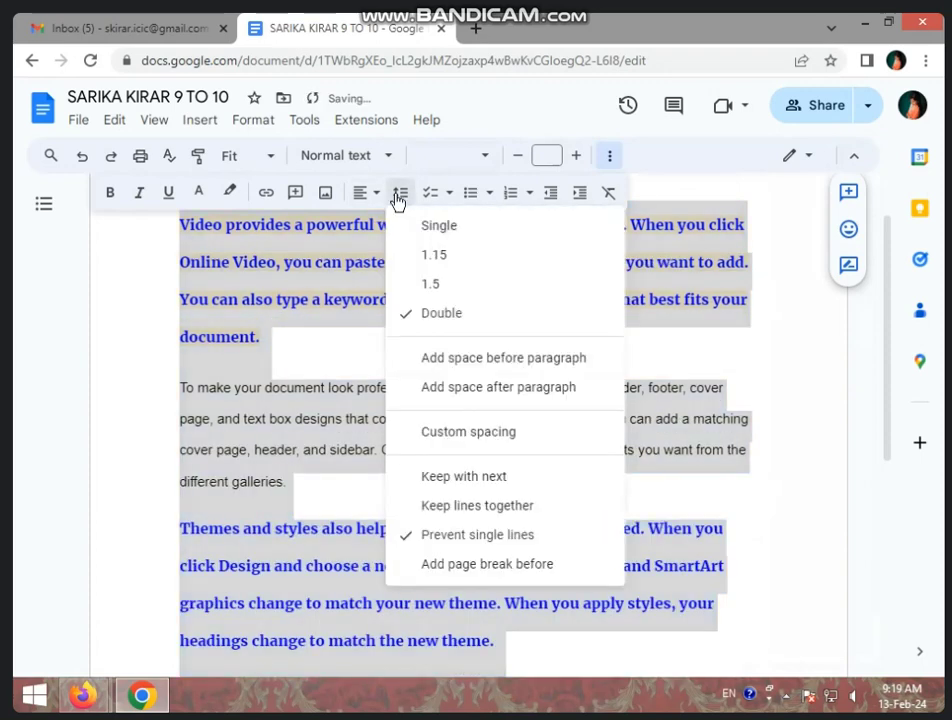
left_click(422, 228)
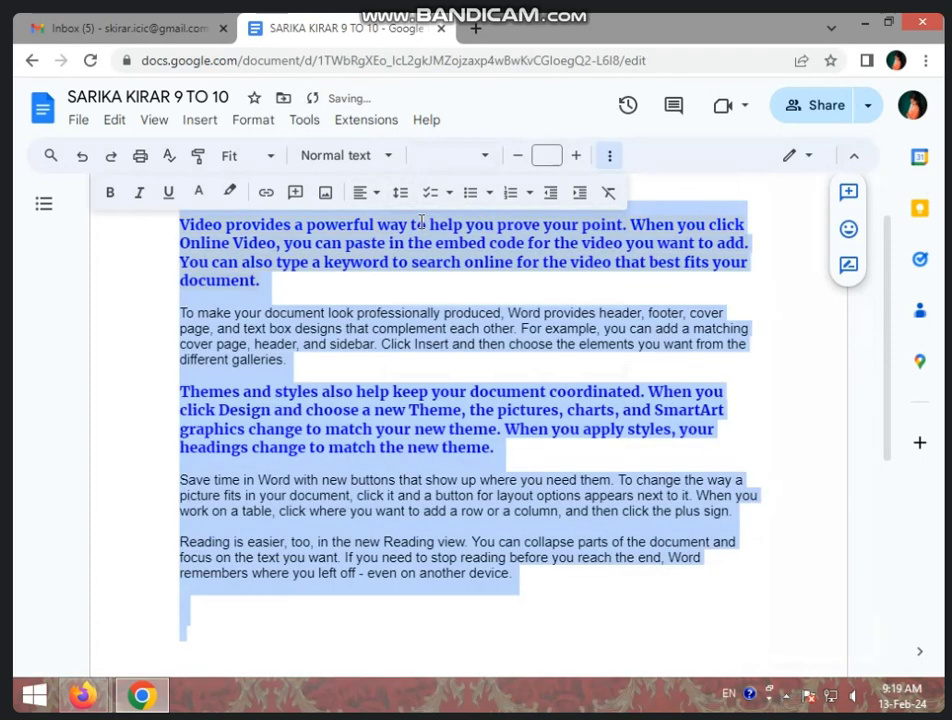
left_click(449, 193)
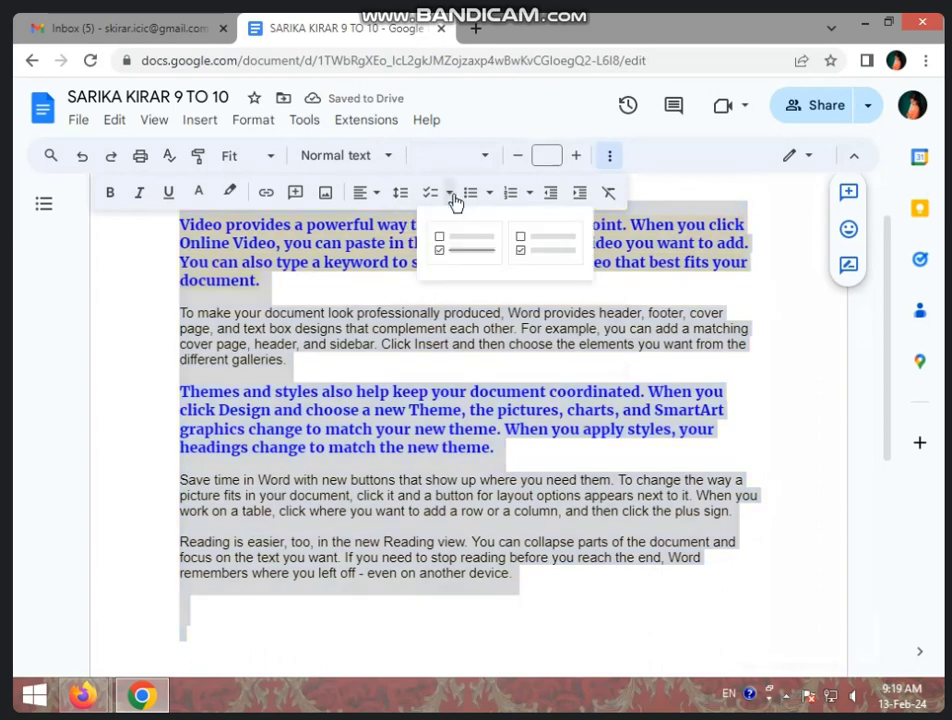
left_click(494, 254)
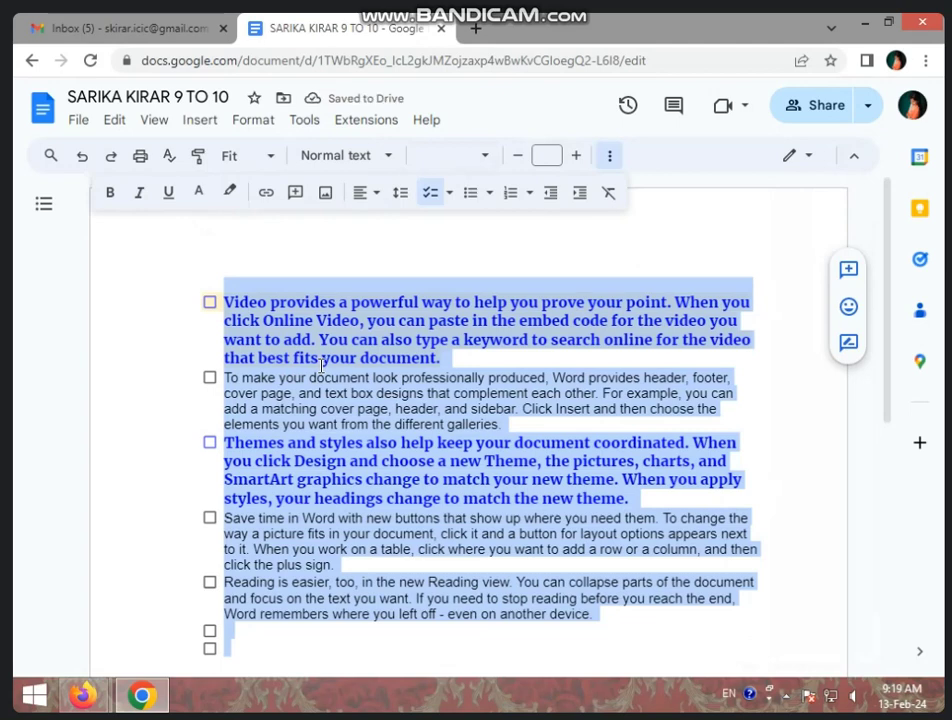
left_click(322, 365)
left_click(210, 302)
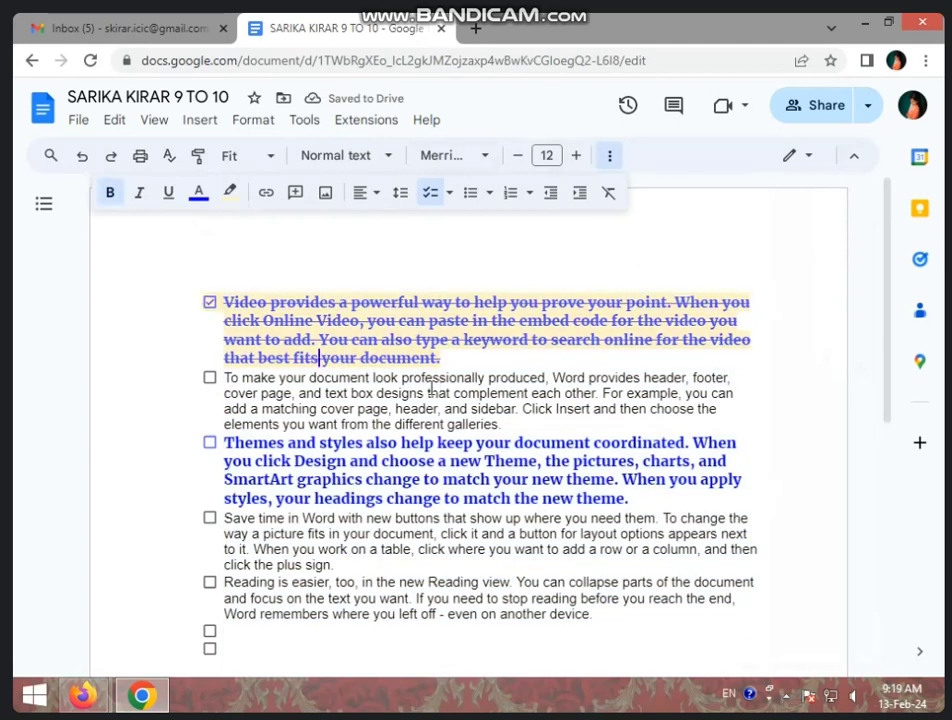
left_click(210, 302)
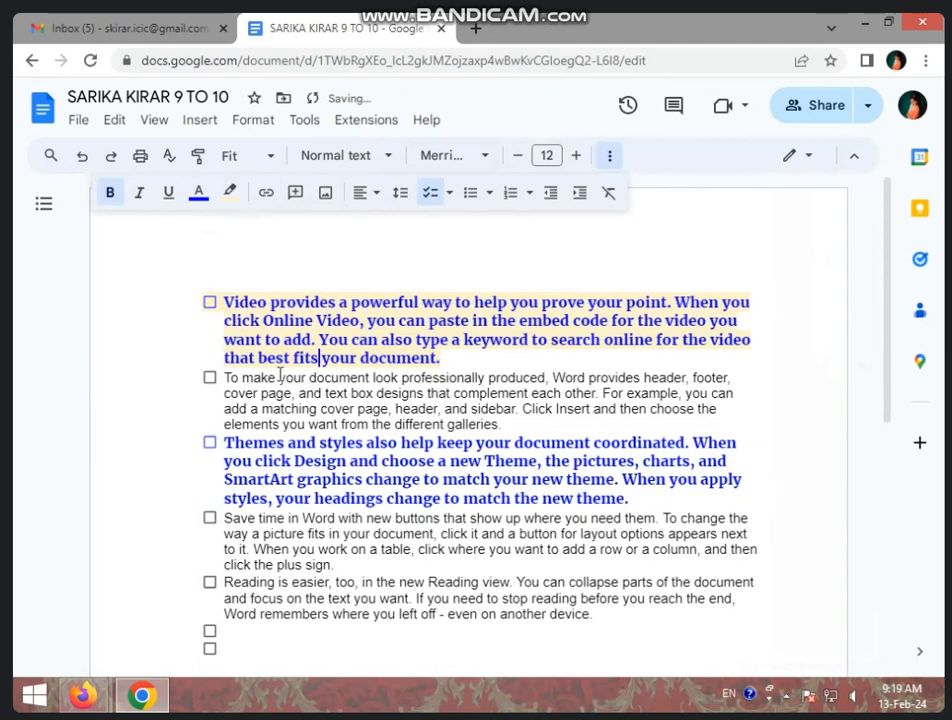
key("ctrl+a")
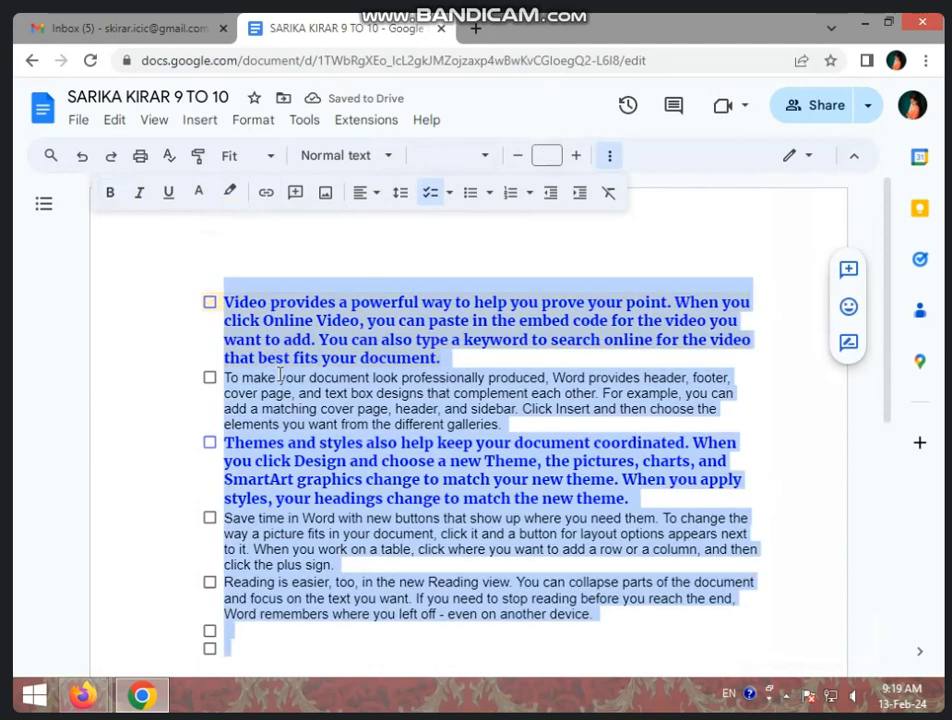
left_click(431, 194)
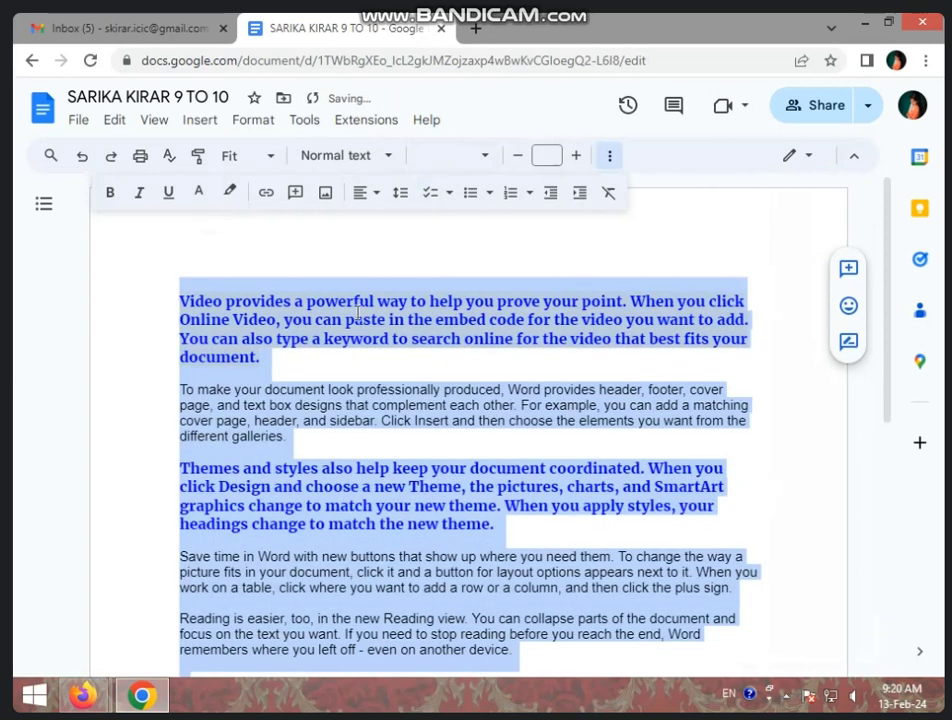
left_click(490, 197)
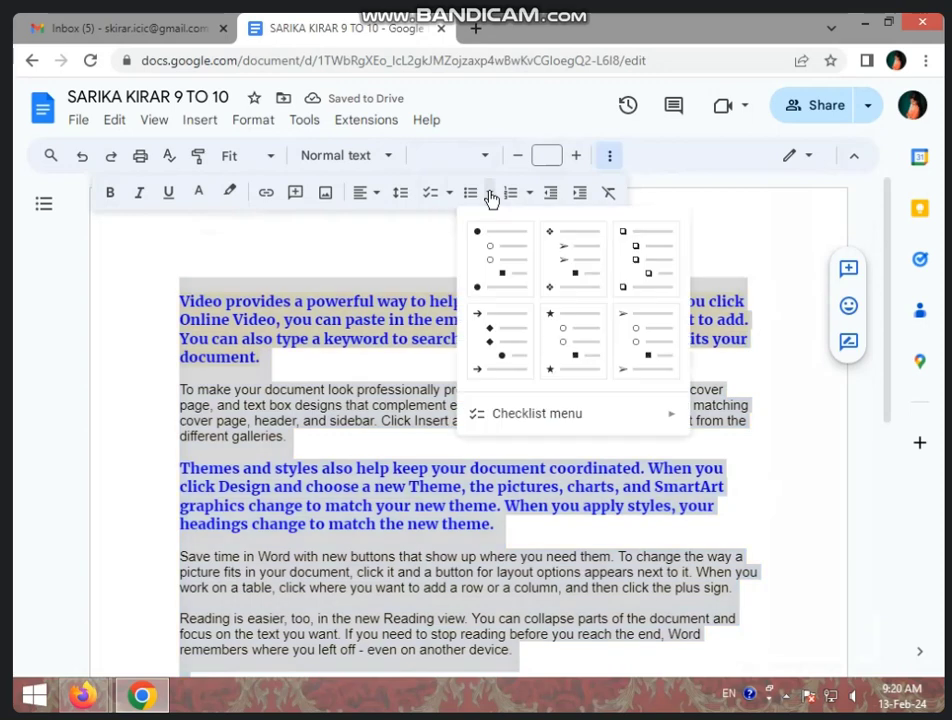
left_click(558, 265)
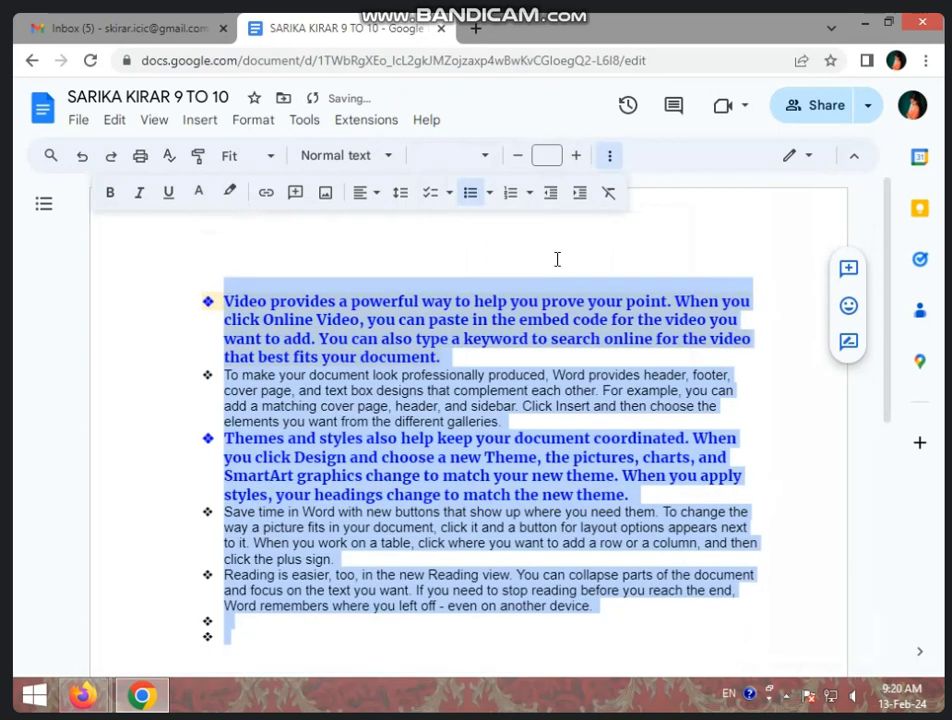
left_click(471, 196)
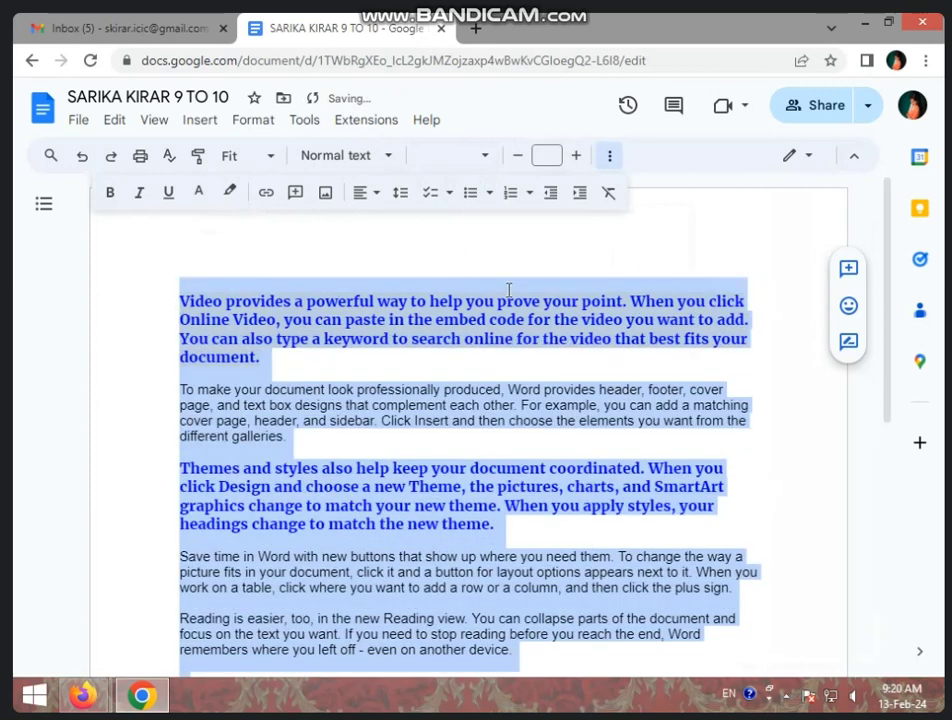
left_click(533, 195)
left_click(606, 250)
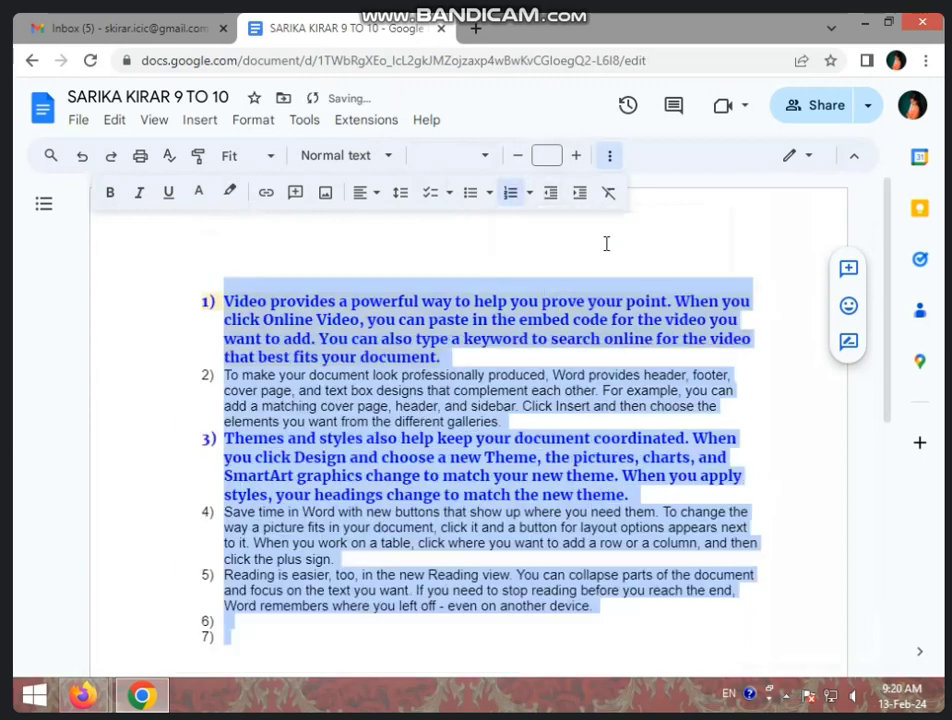
left_click(529, 194)
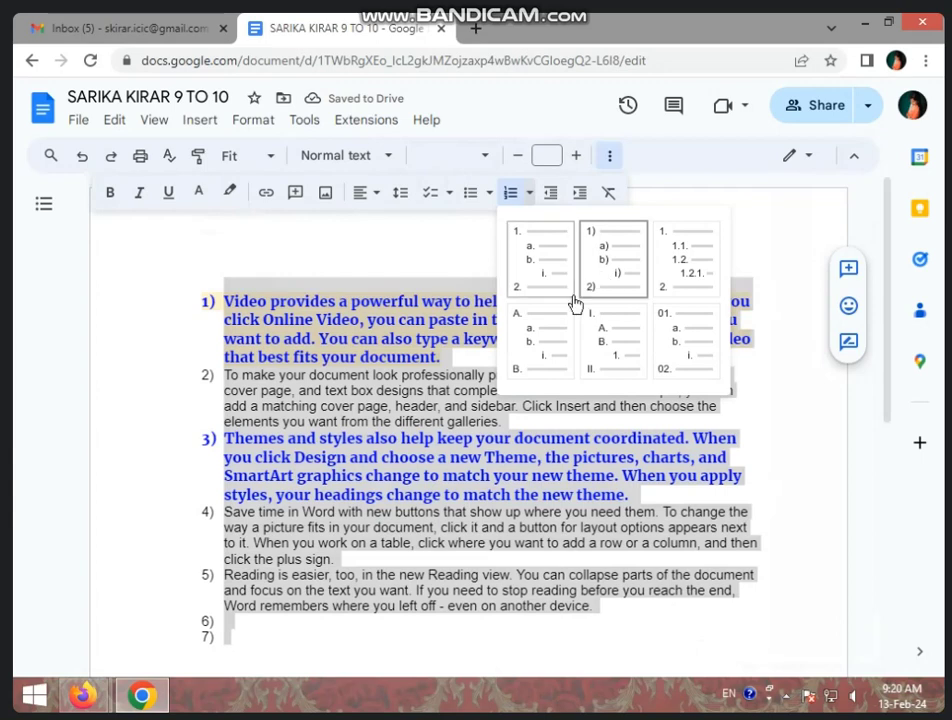
left_click(606, 334)
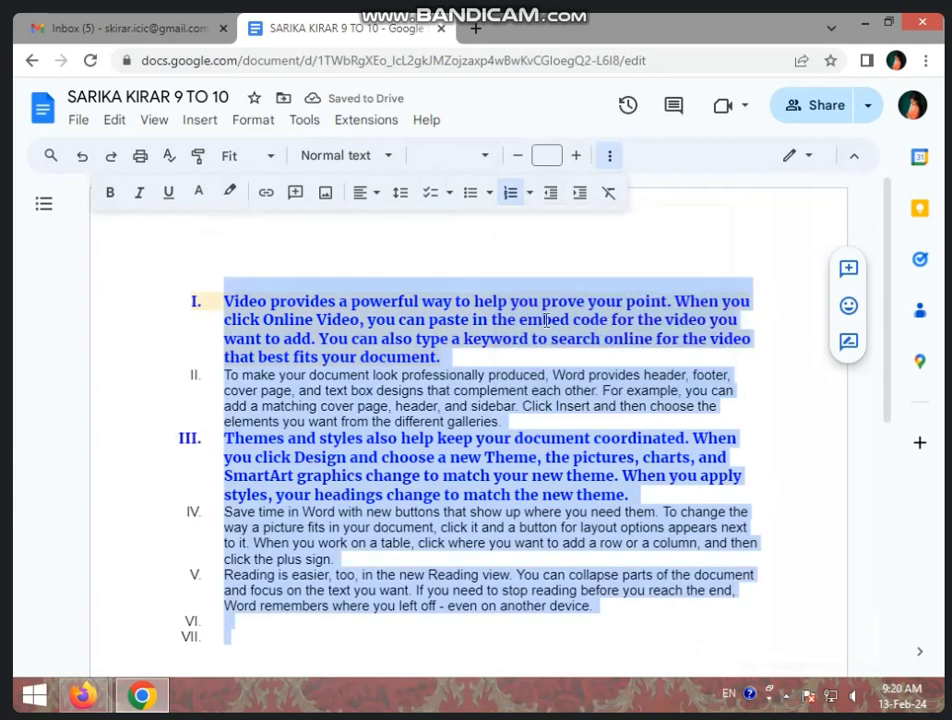
left_click(529, 193)
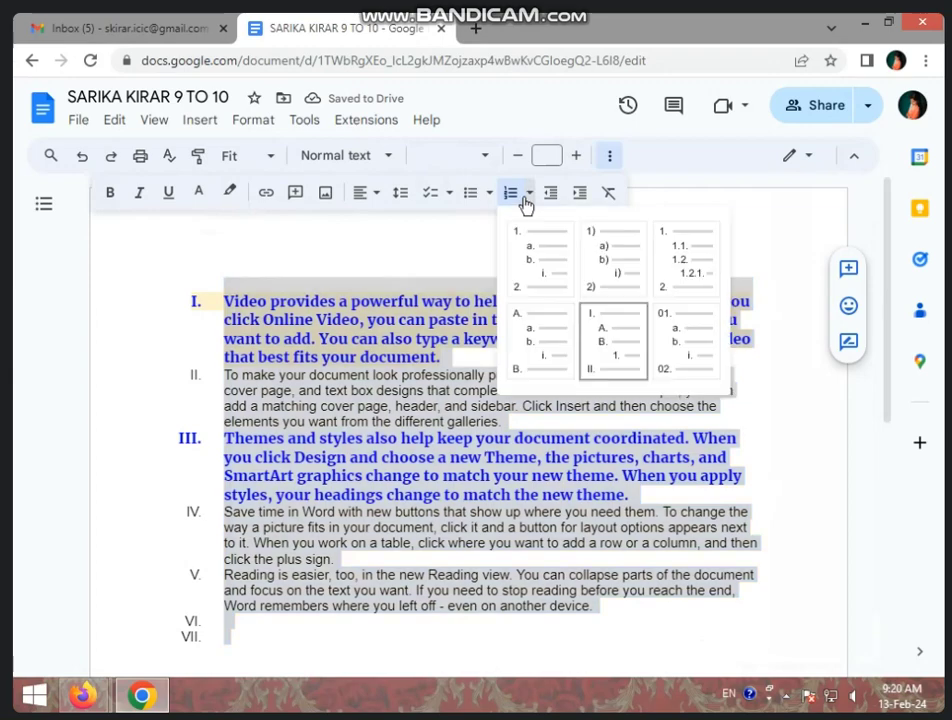
left_click(533, 288)
Remove the numbering, test indenting in and back out, then clear formatting to plain Arial 11
left_click(510, 200)
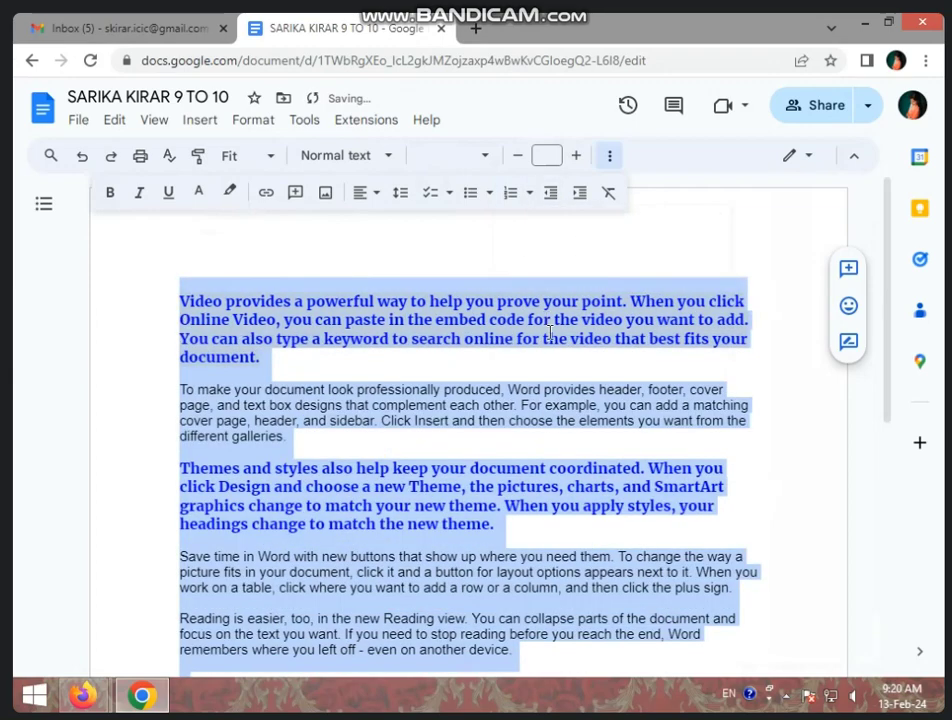
left_click(579, 200)
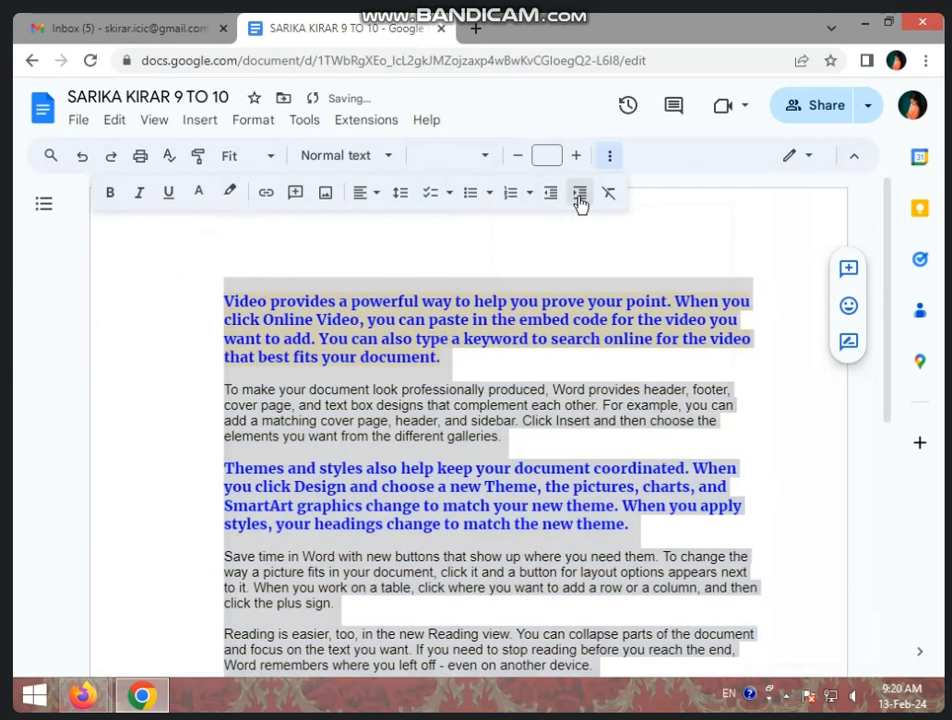
left_click(579, 200)
left_click(579, 200)
left_click(579, 200)
left_click(579, 200)
left_click(579, 200)
left_click(557, 205)
left_click(557, 205)
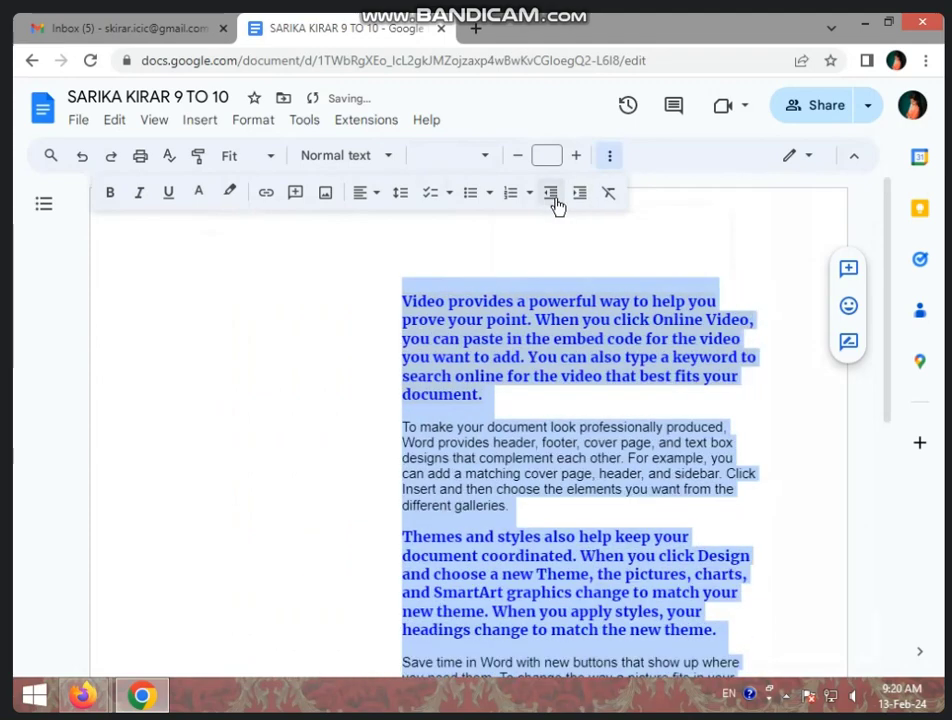
left_click(557, 205)
left_click(557, 205)
left_click(557, 205)
left_click(557, 205)
left_click(557, 205)
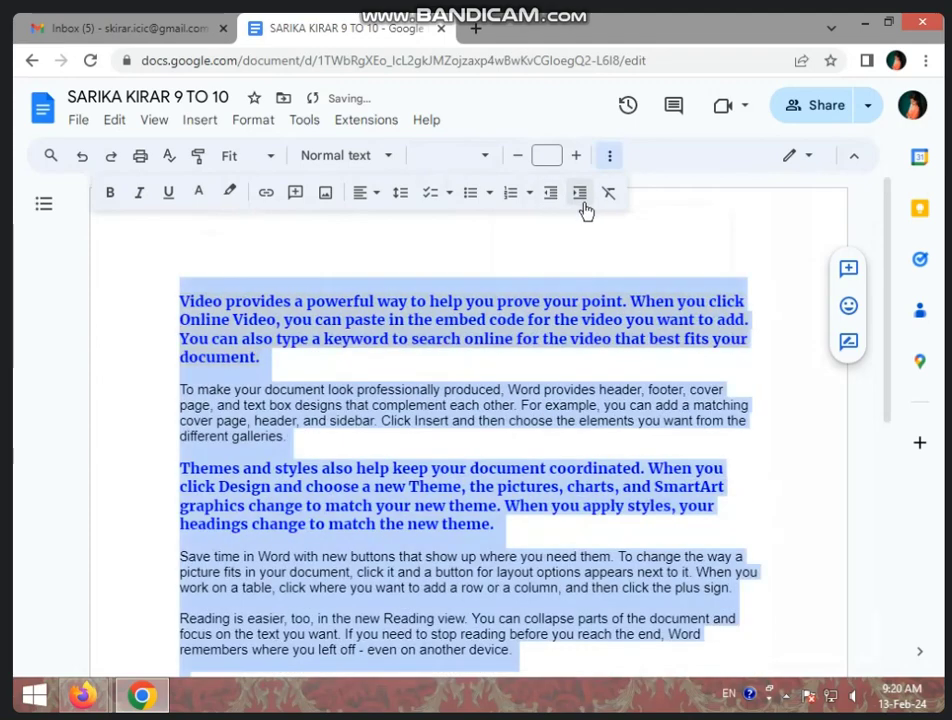
left_click(607, 195)
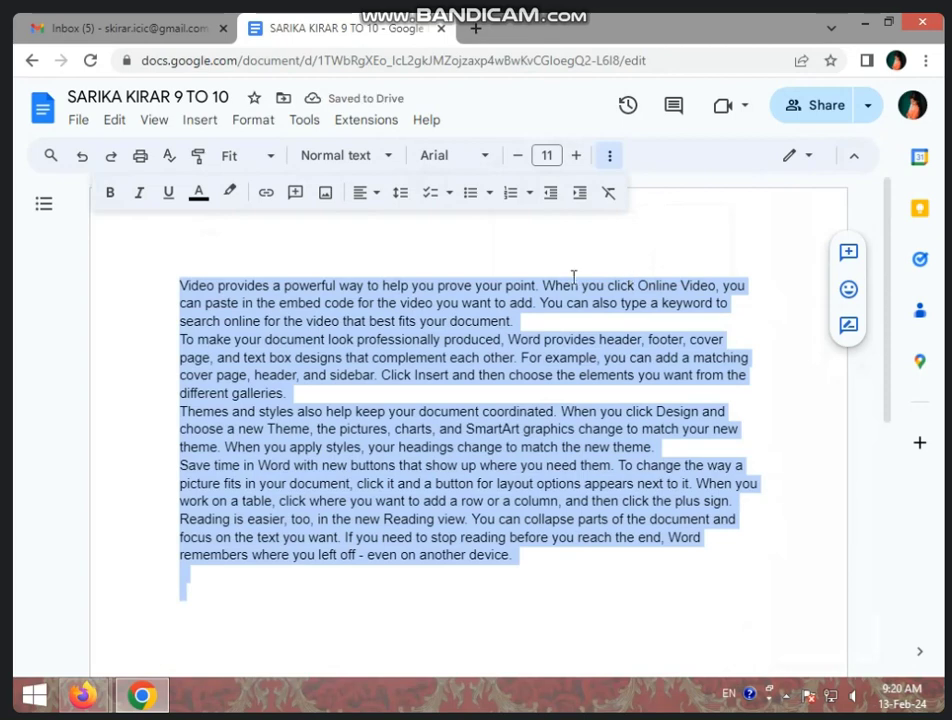
Delete all the text, then revoke a collaborator's access after trying Viewer and Commenter roles
left_click(609, 156)
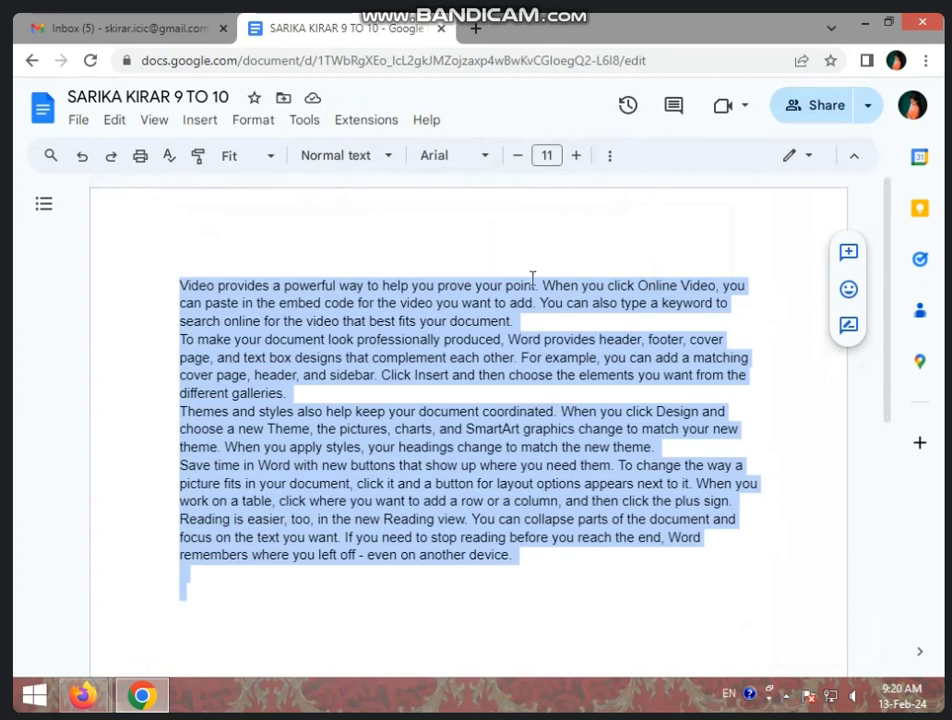
key("Delete")
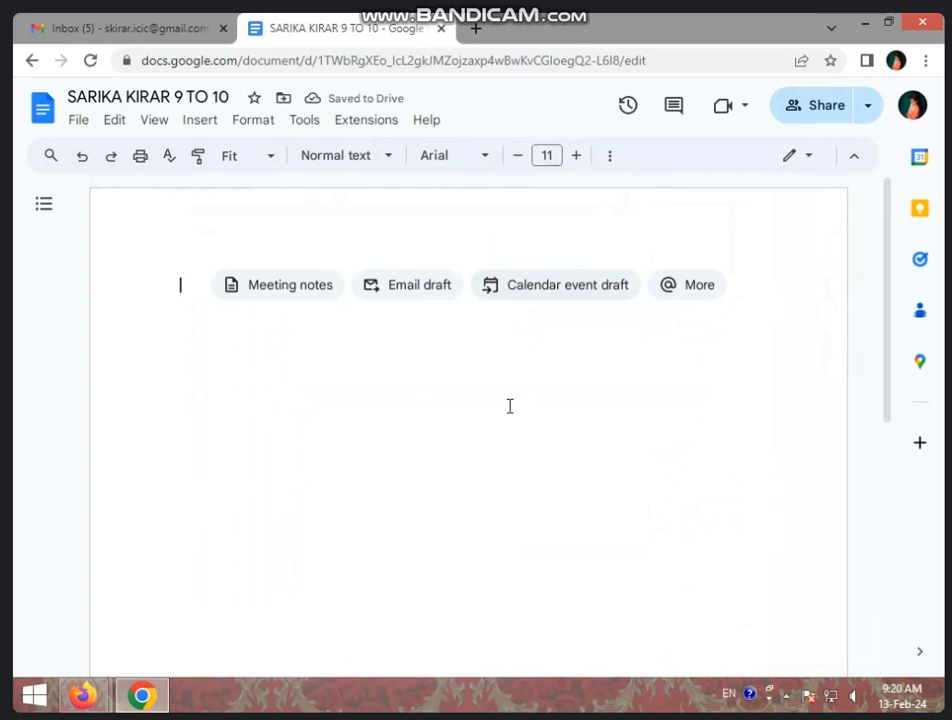
left_click(821, 112)
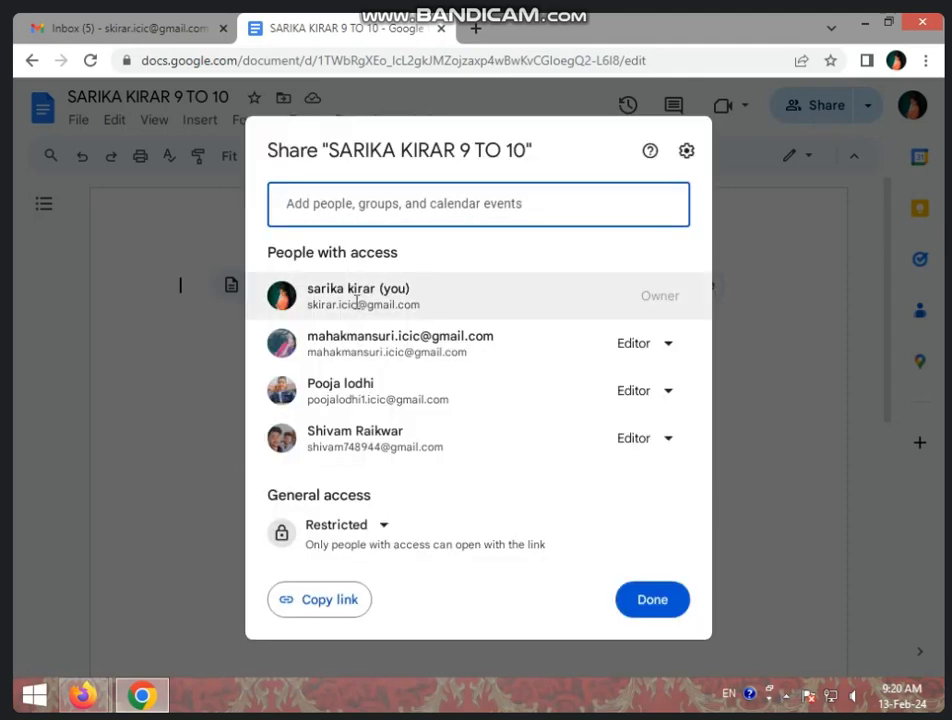
mouse_move(356, 302)
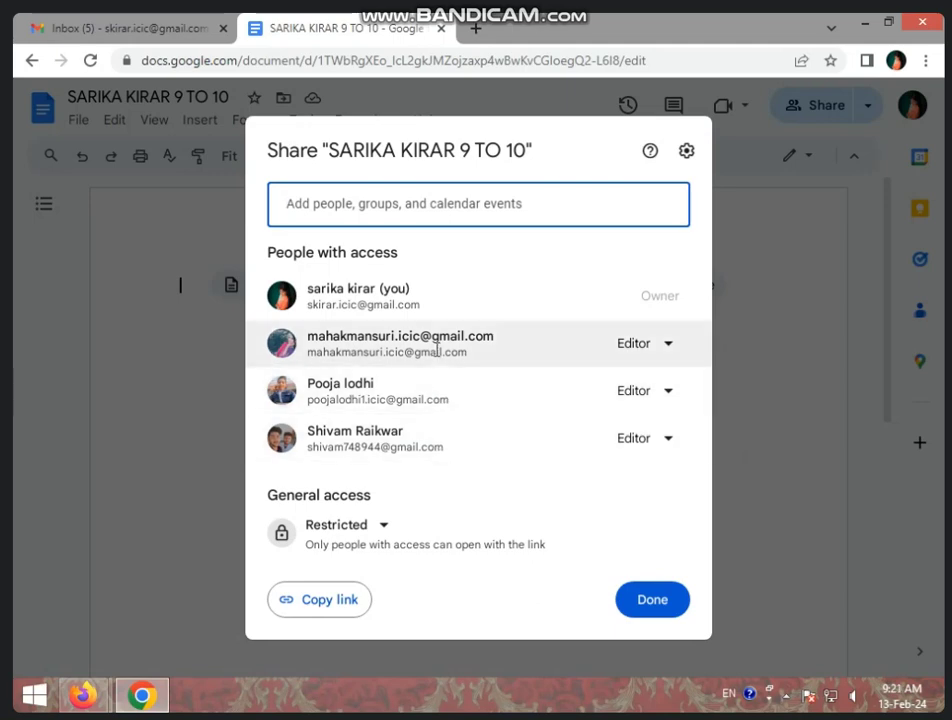
mouse_move(475, 433)
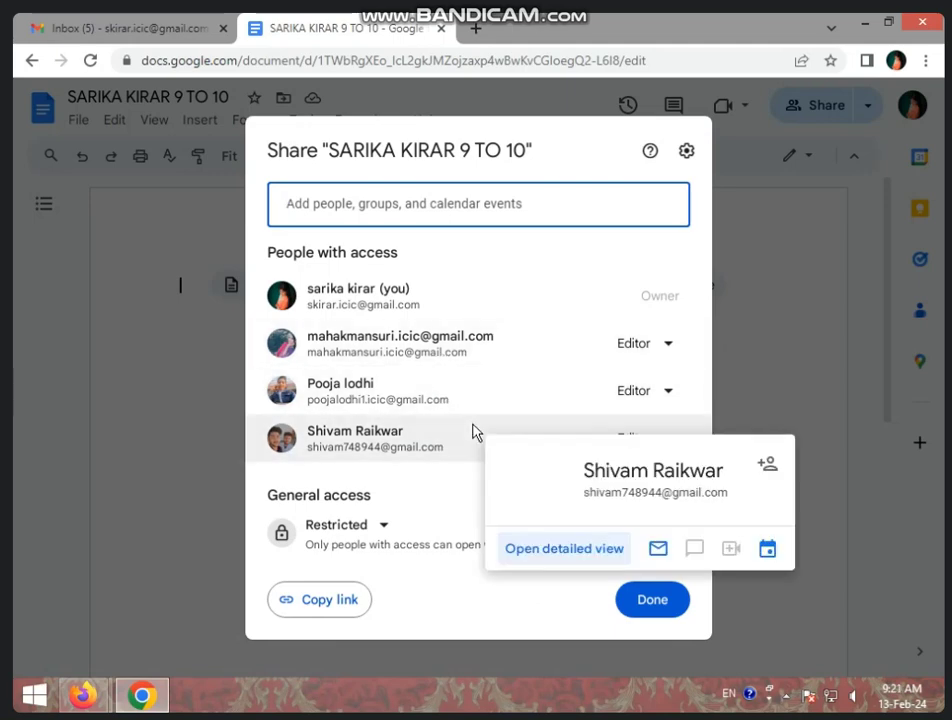
left_click(669, 350)
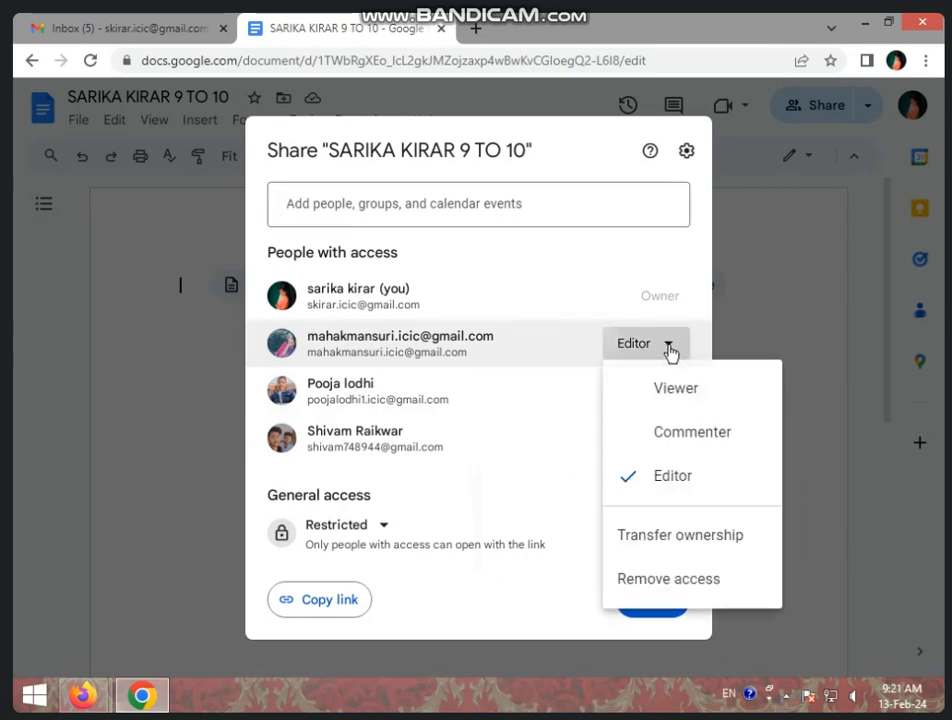
left_click(671, 392)
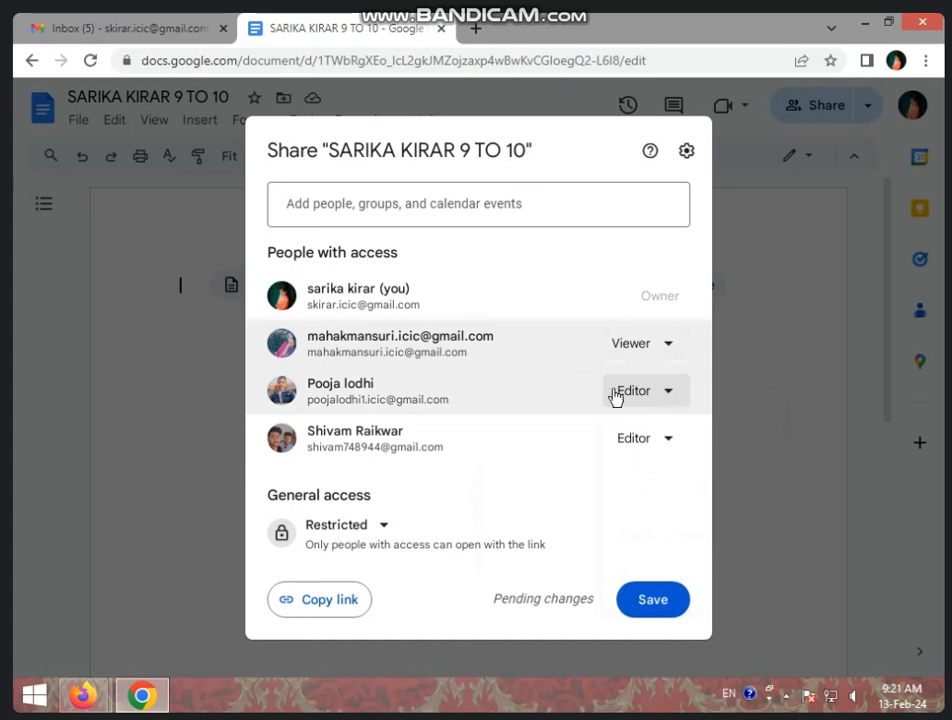
left_click(650, 346)
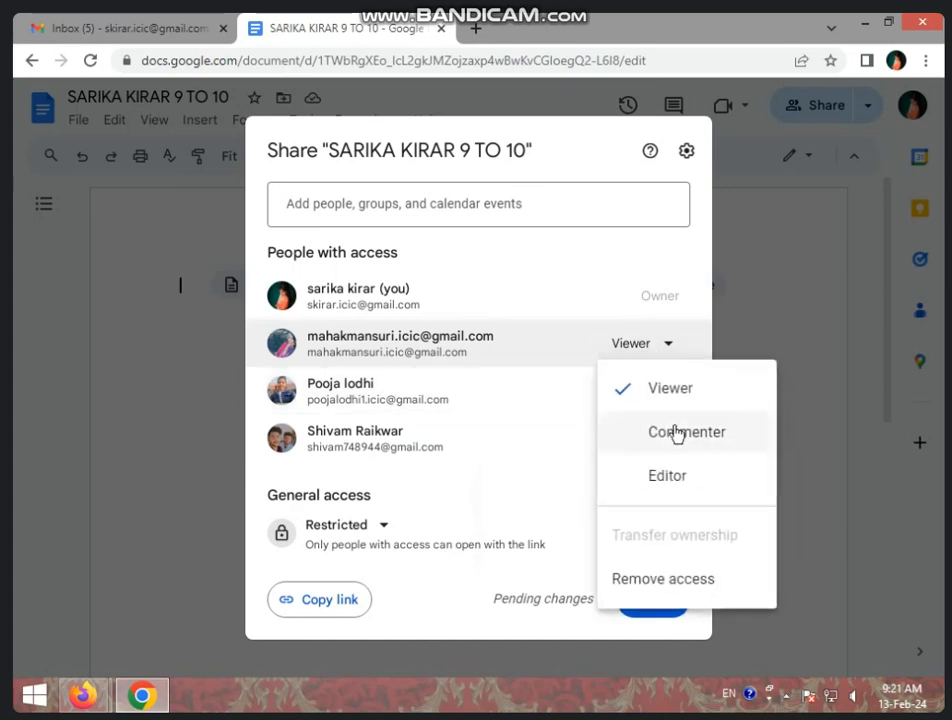
left_click(674, 431)
left_click(668, 350)
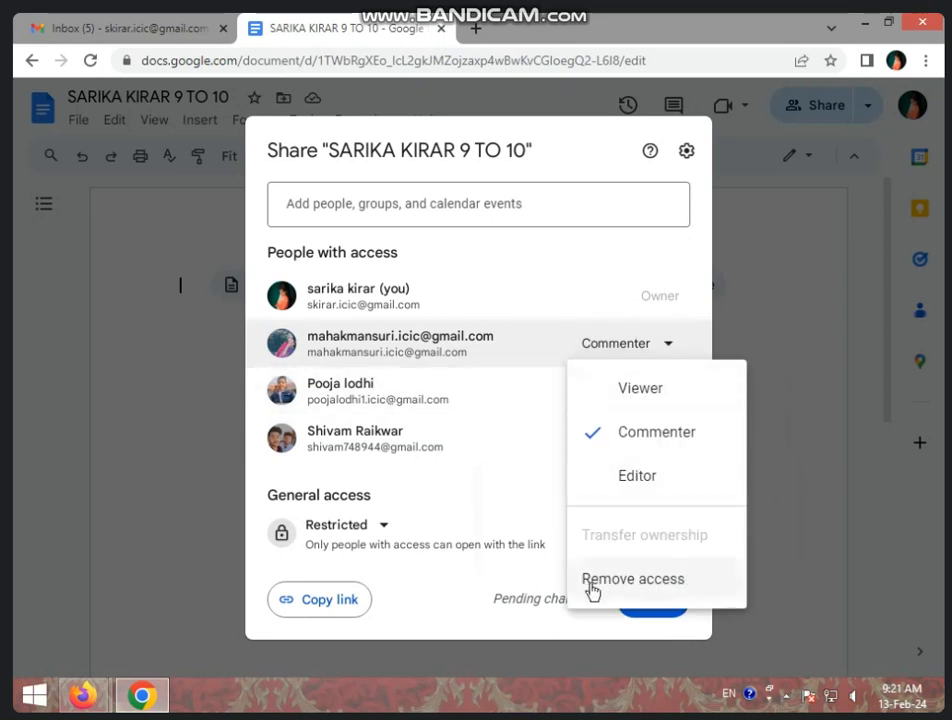
left_click(684, 580)
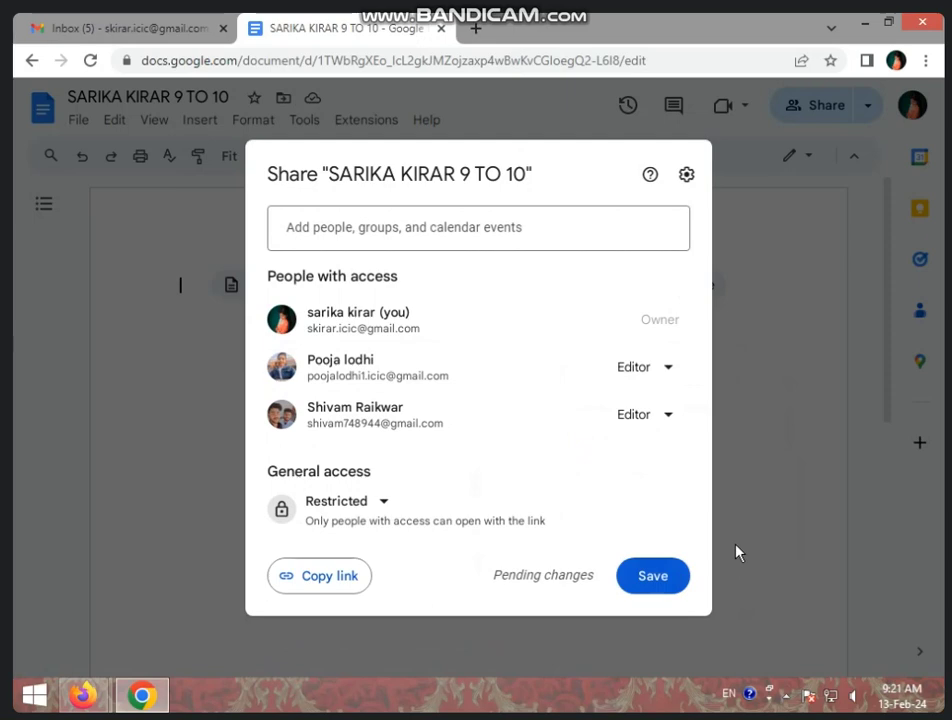
left_click(660, 576)
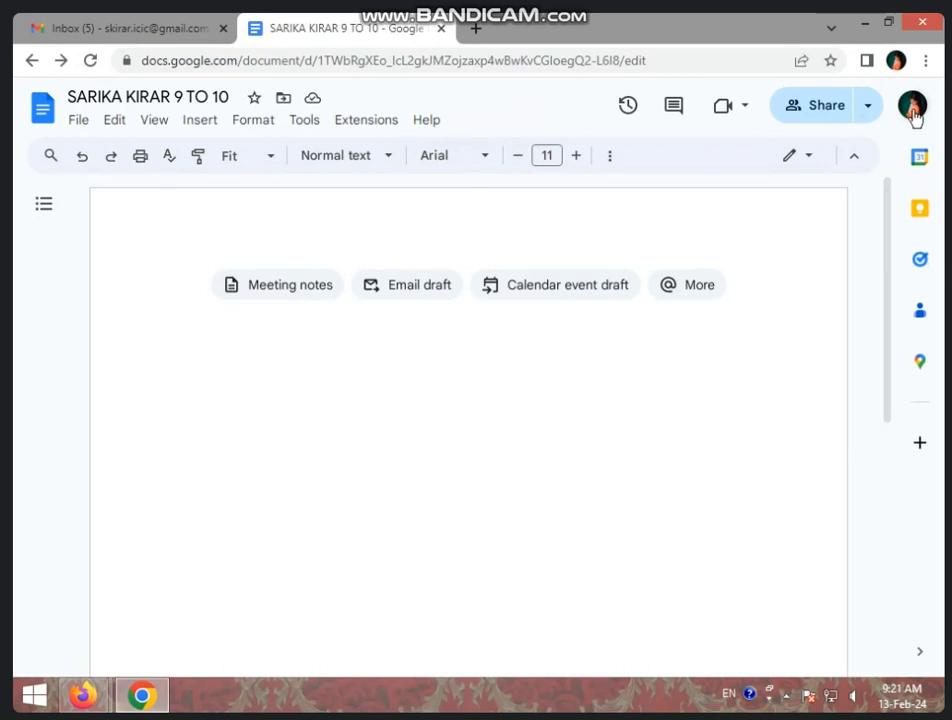
Preview several versions in Version history, then restore the February 13, 9:10 AM version
left_click(628, 106)
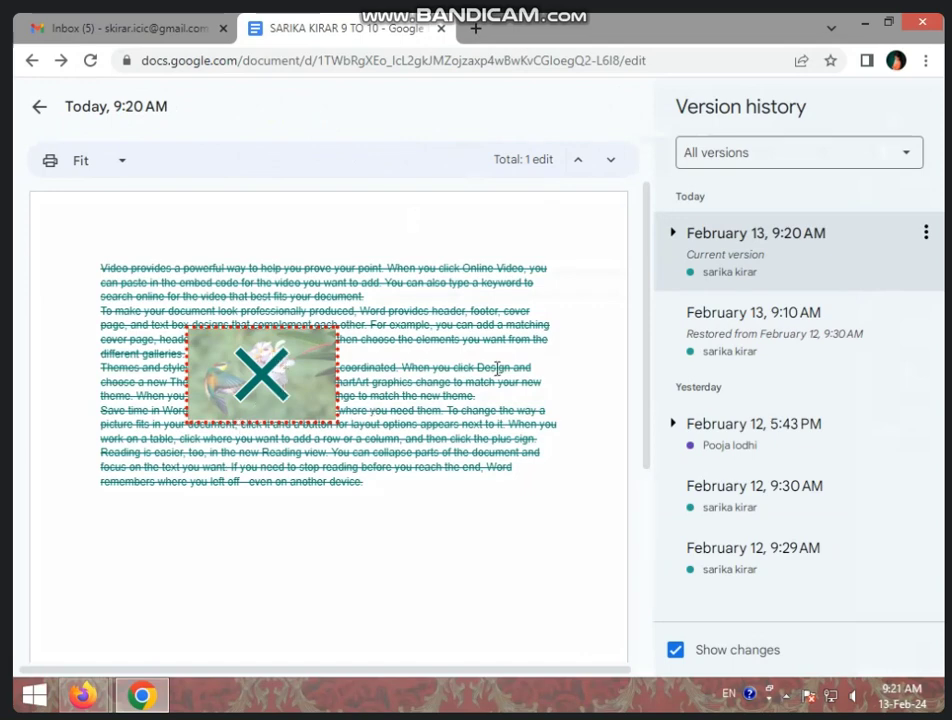
left_click(754, 331)
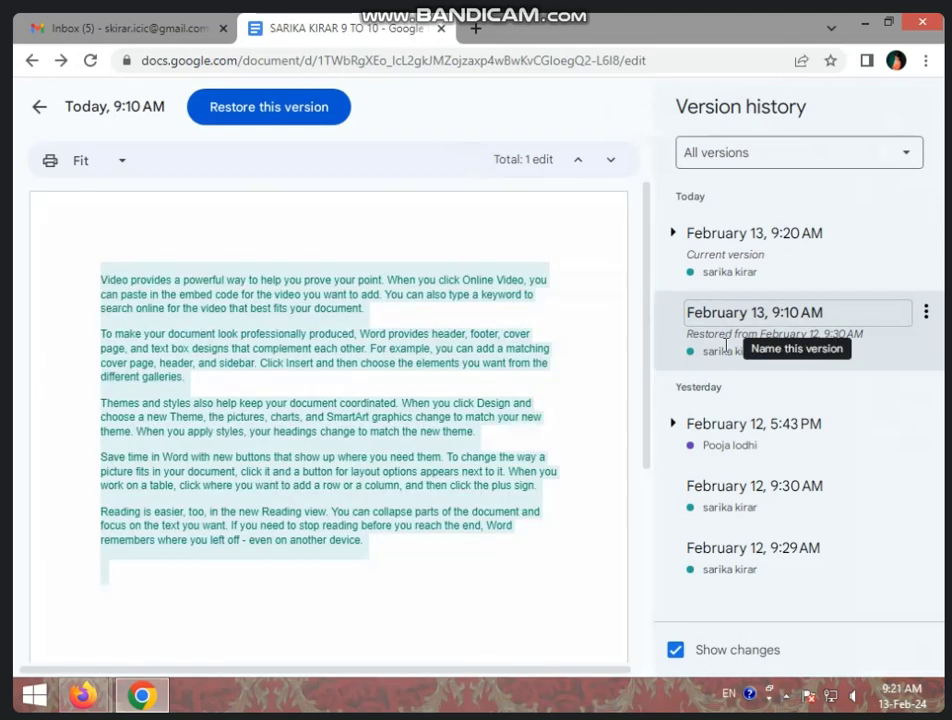
left_click(736, 428)
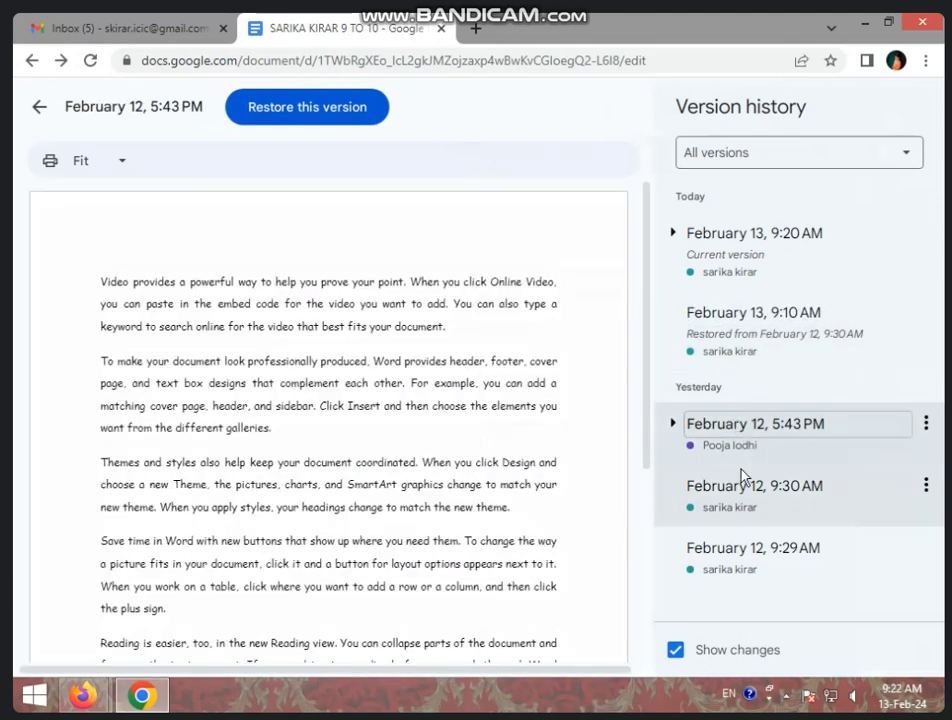
left_click(744, 487)
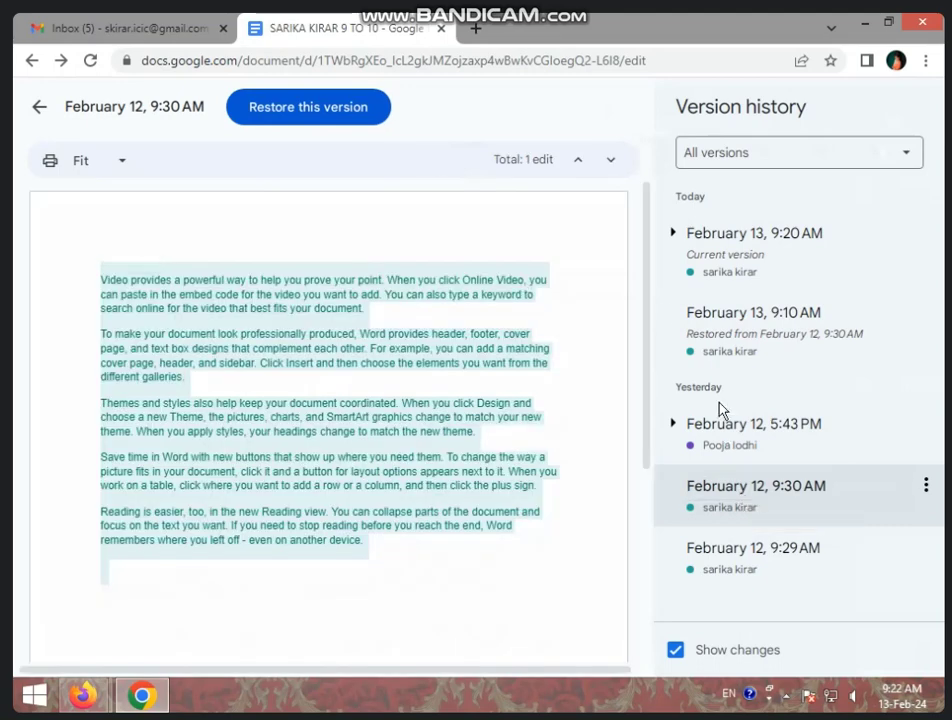
left_click(729, 353)
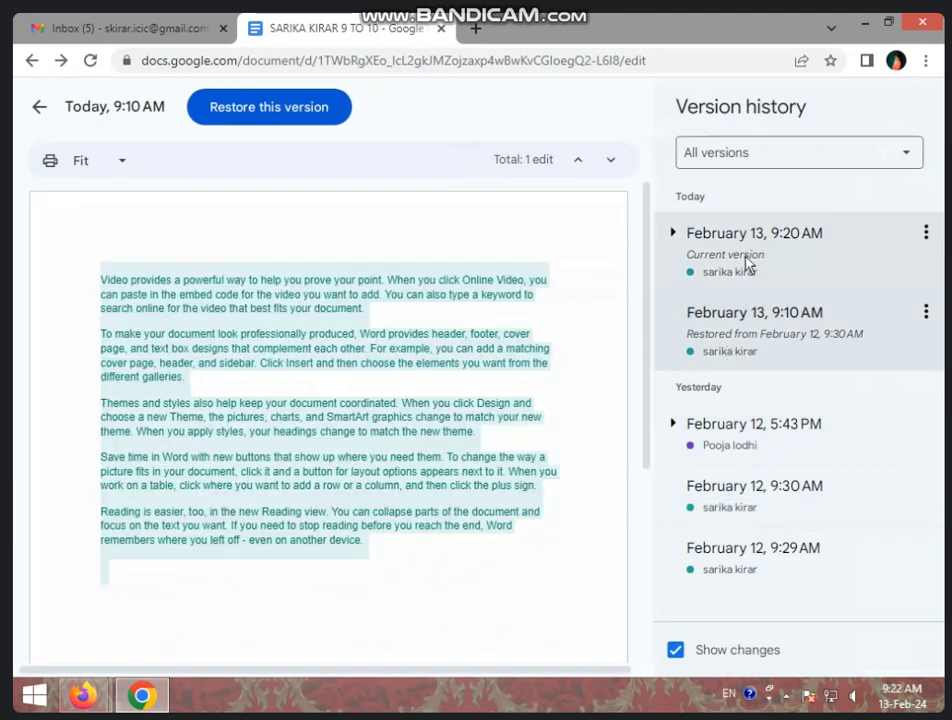
left_click(748, 256)
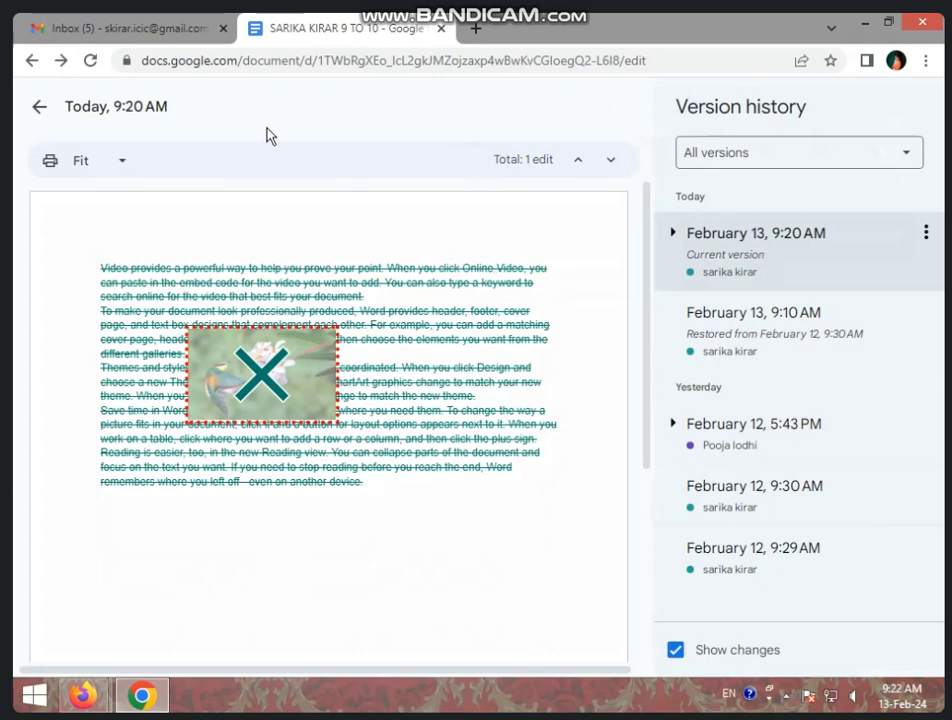
left_click(772, 330)
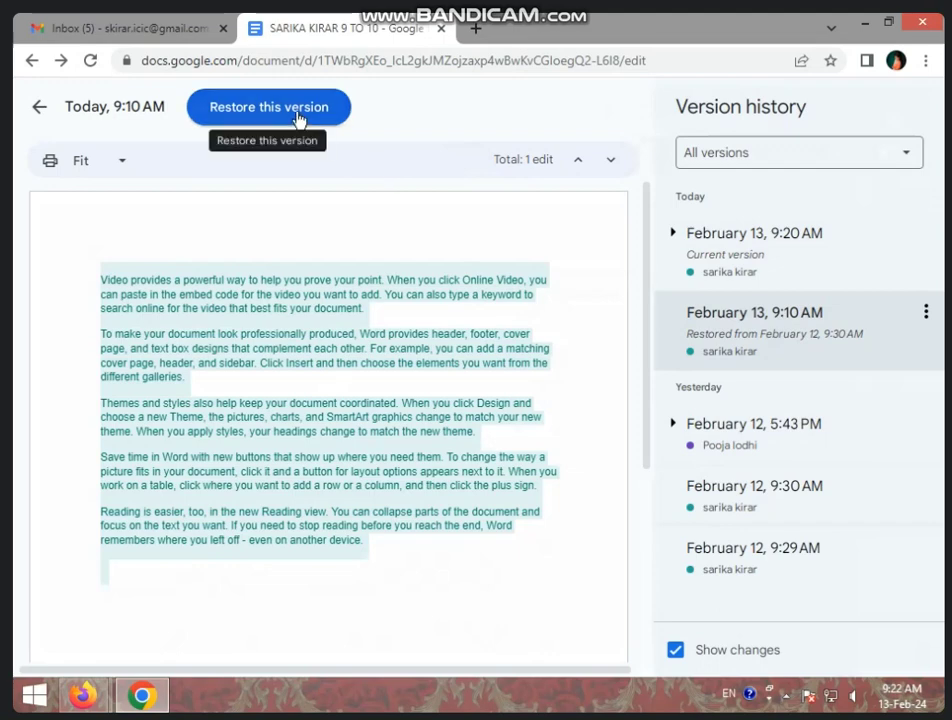
left_click(298, 115)
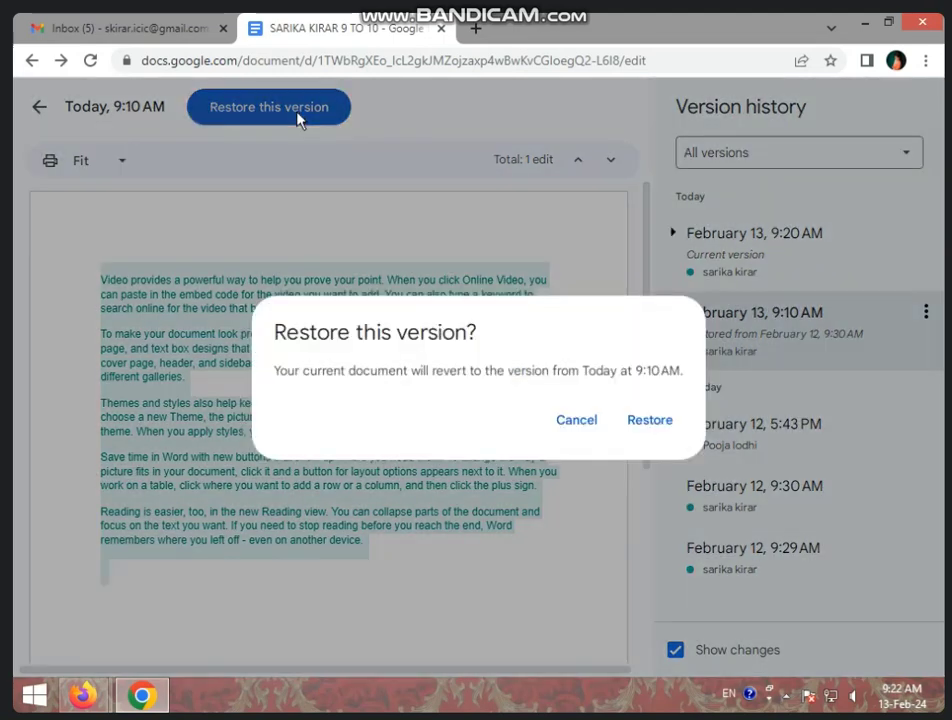
left_click(662, 421)
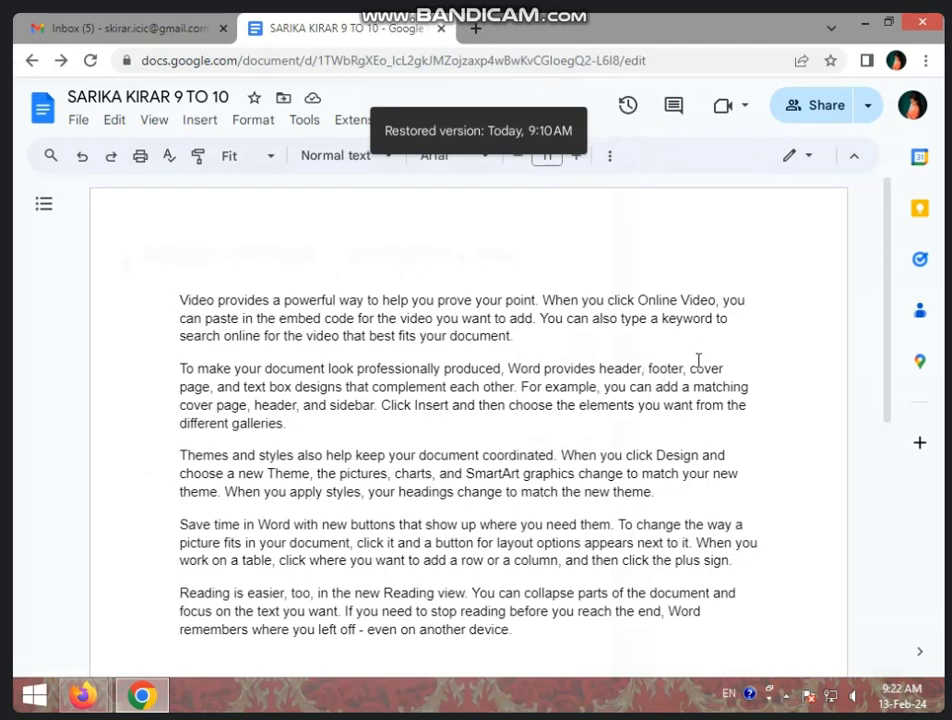
Download the restored document as a PDF Document (.pdf) from the File menu
left_click(623, 356)
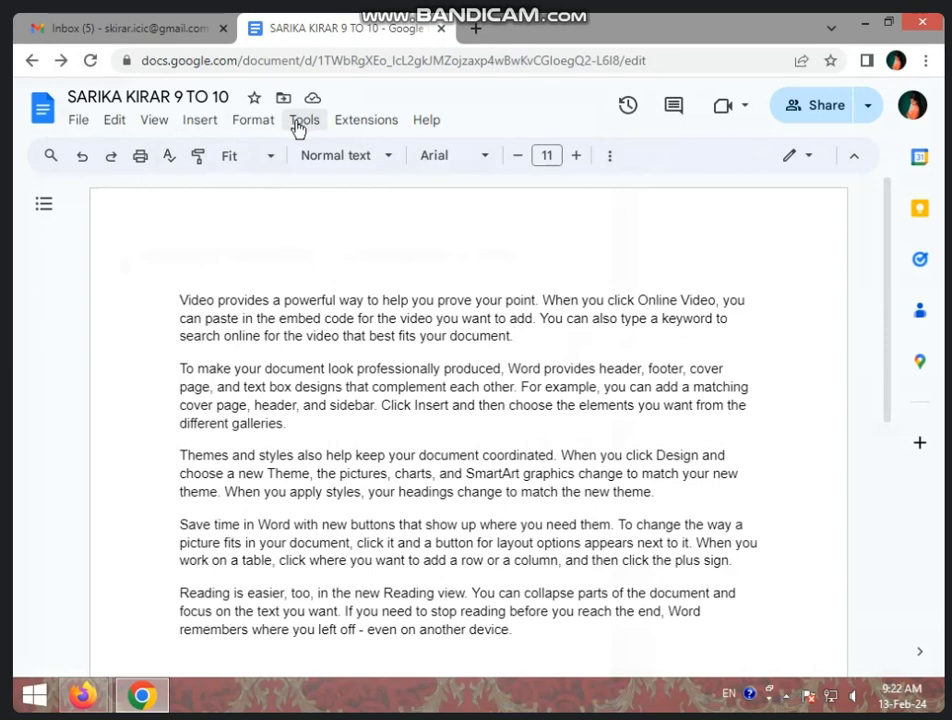
left_click(78, 121)
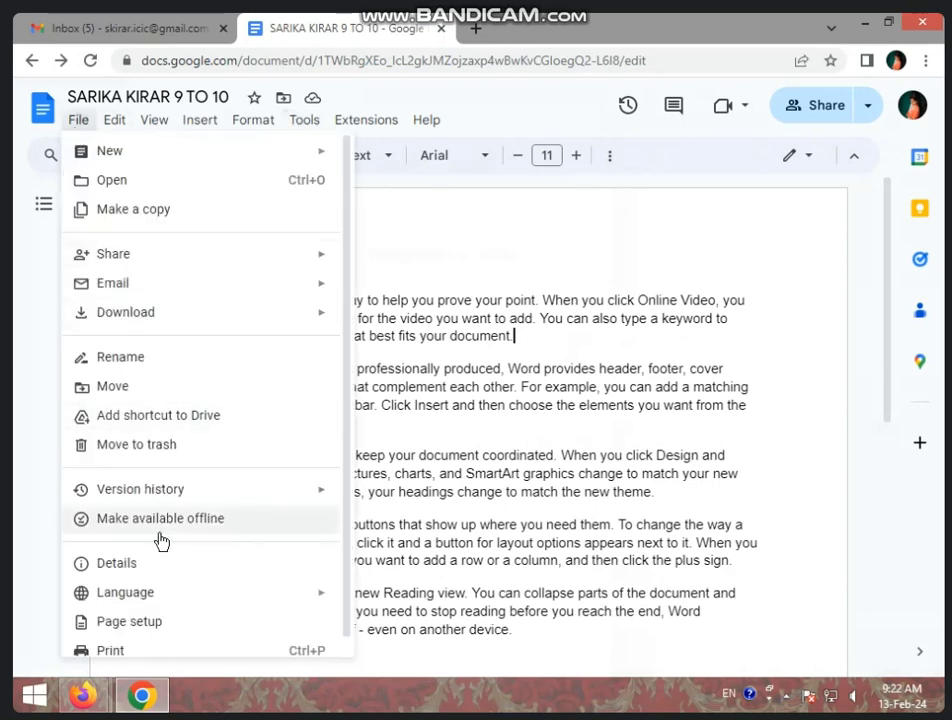
left_click(477, 405)
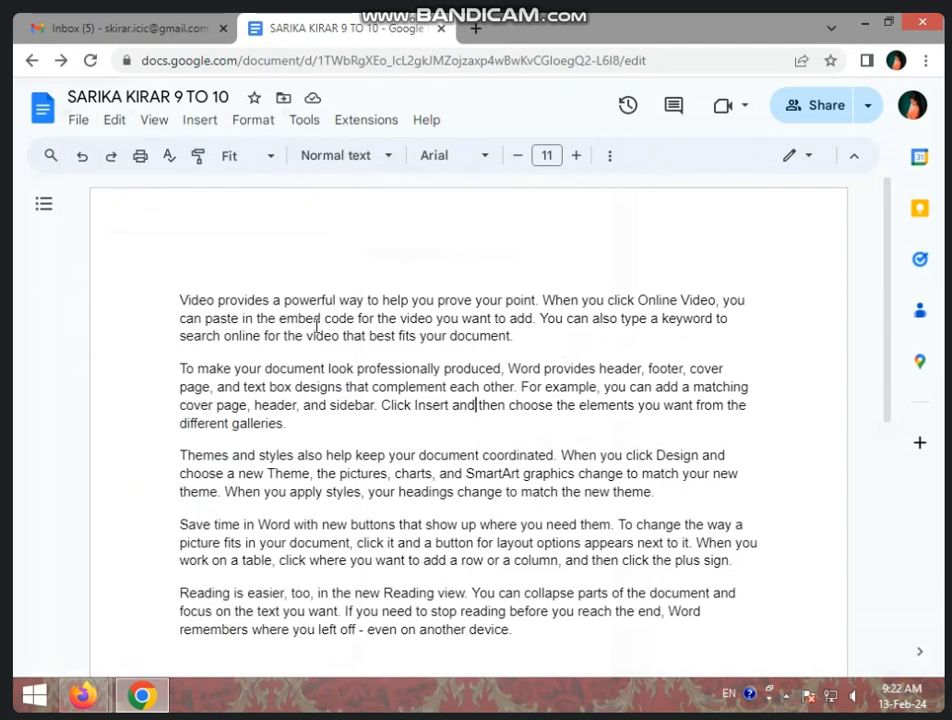
left_click(78, 119)
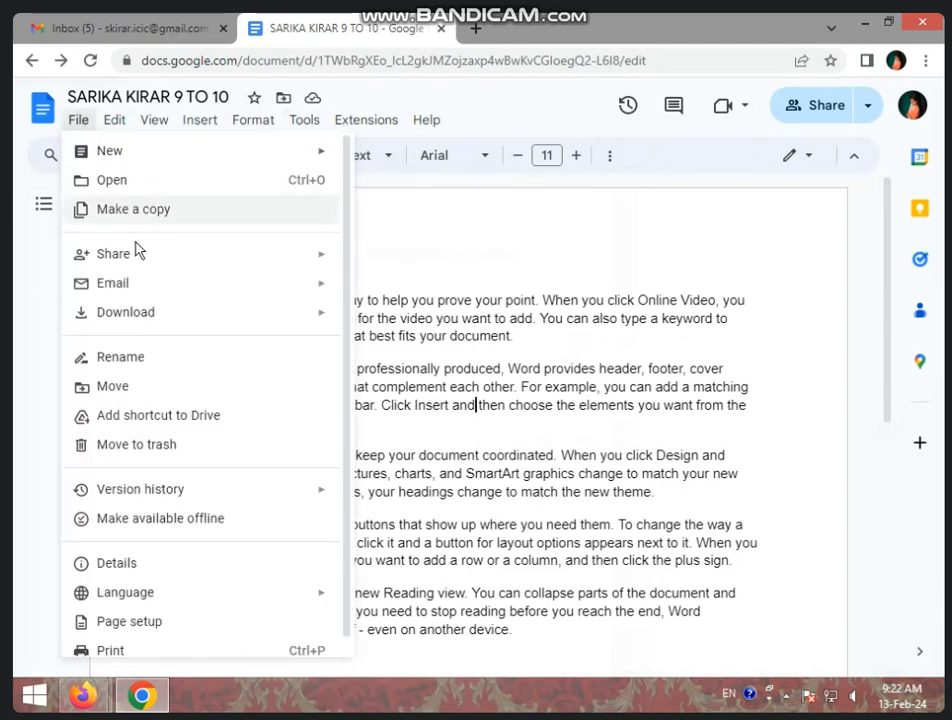
mouse_move(143, 318)
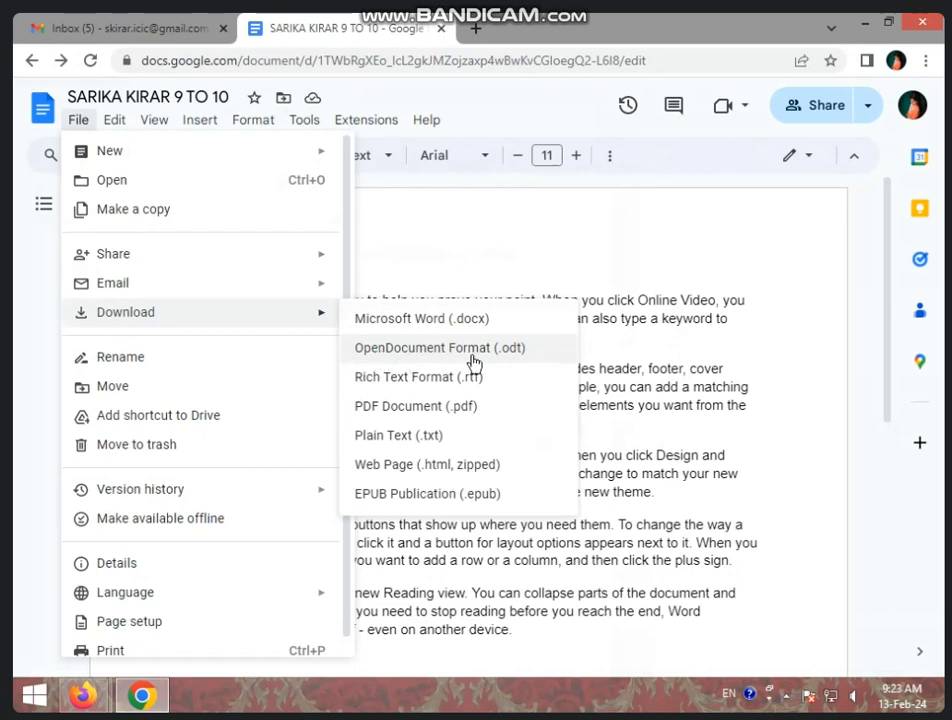
left_click(410, 407)
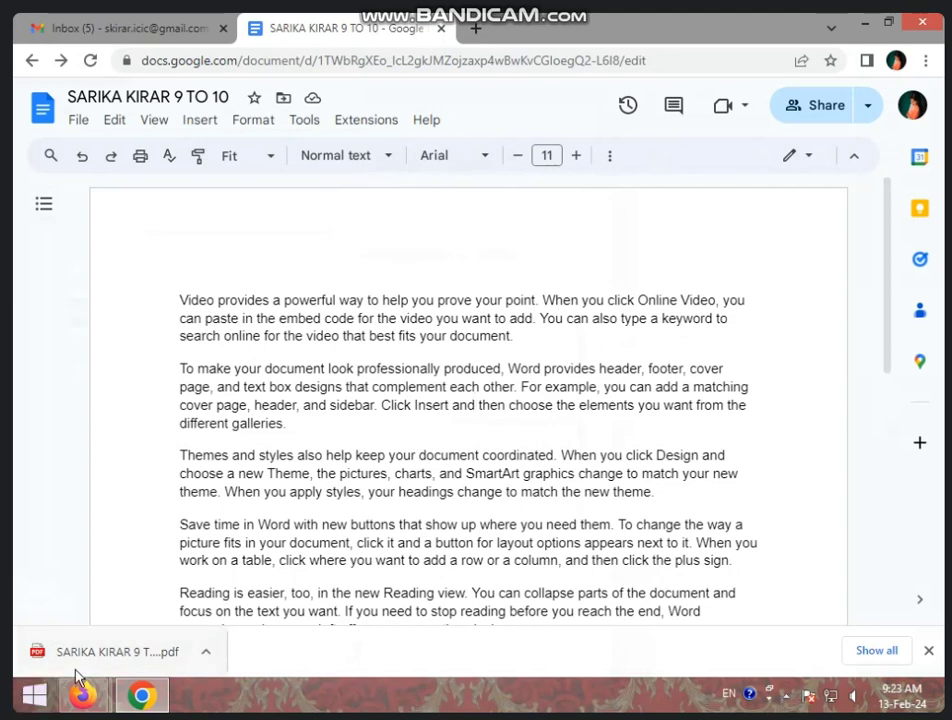
left_click(72, 662)
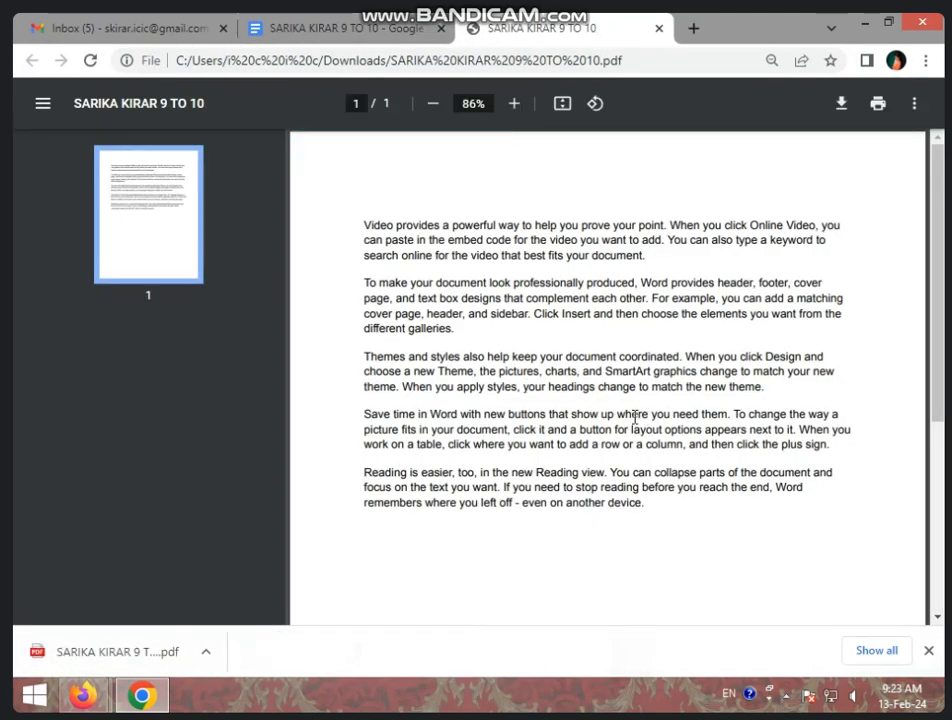
left_click(659, 29)
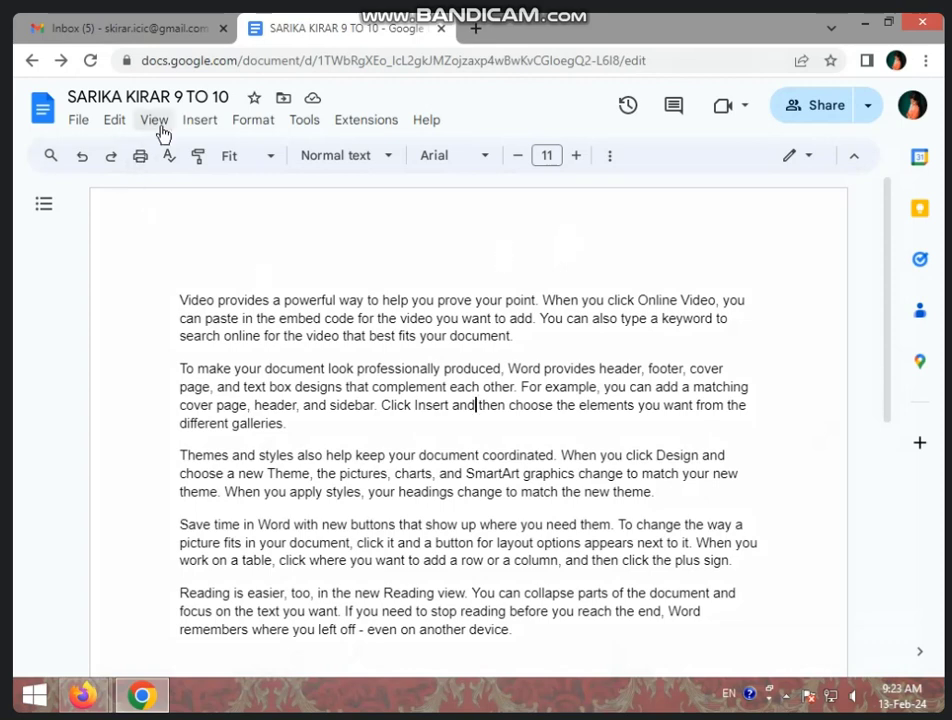
Insert a 7 by 4 table after 'Click Insert and'
left_click(203, 120)
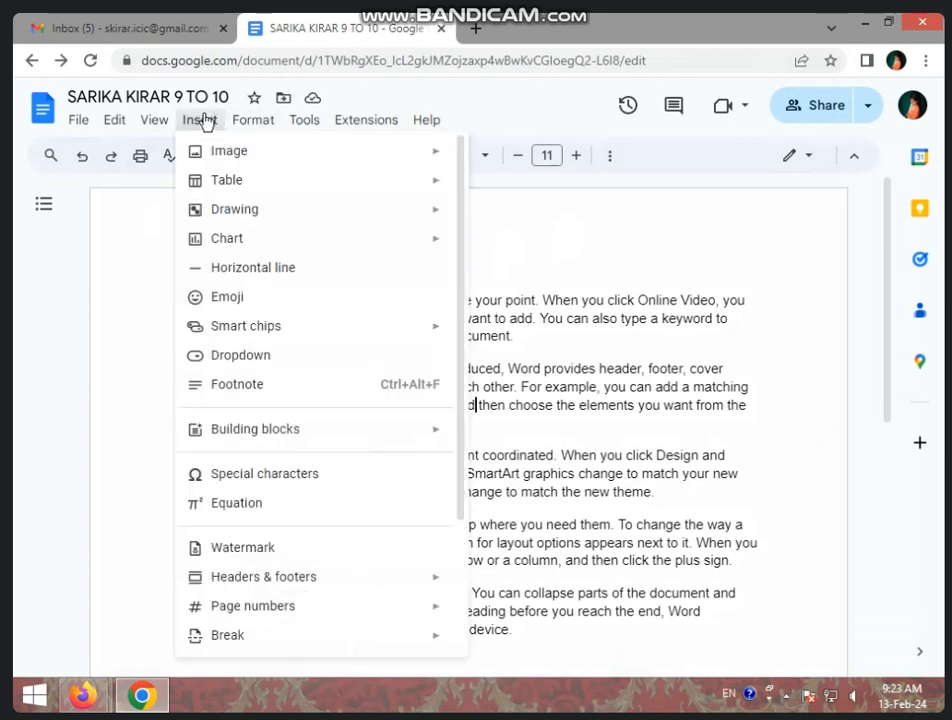
mouse_move(233, 158)
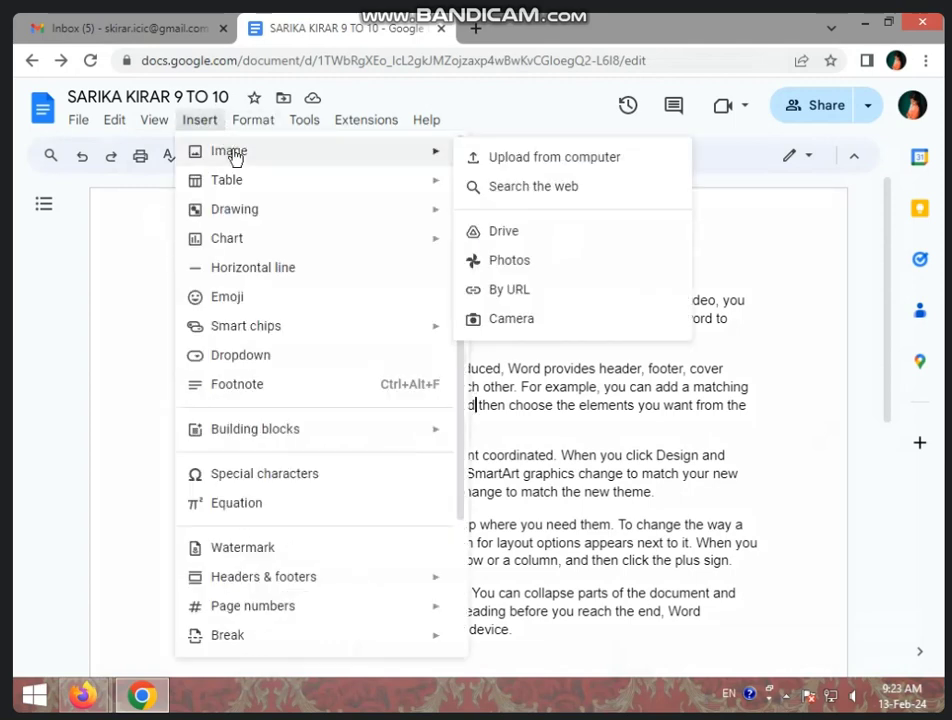
mouse_move(234, 190)
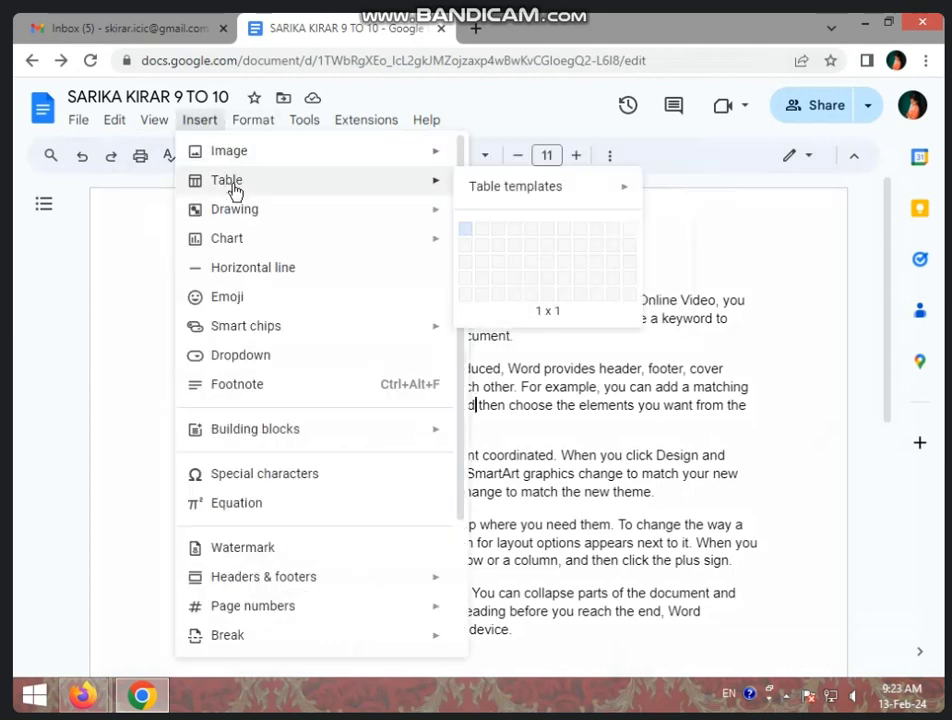
left_click(569, 283)
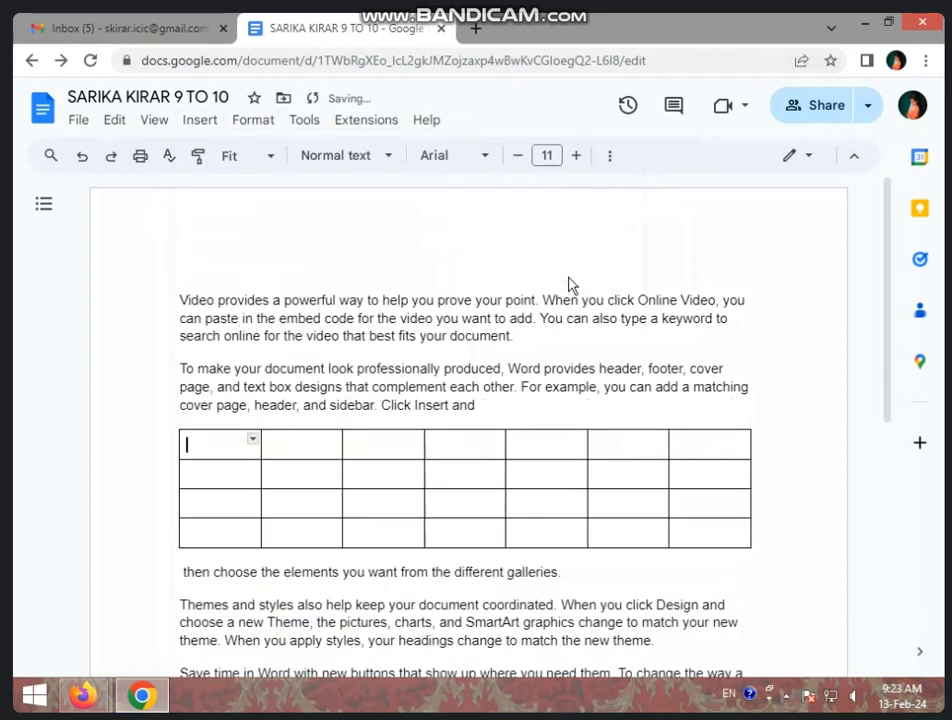
Insert a column chart into the table's first cell
left_click(199, 121)
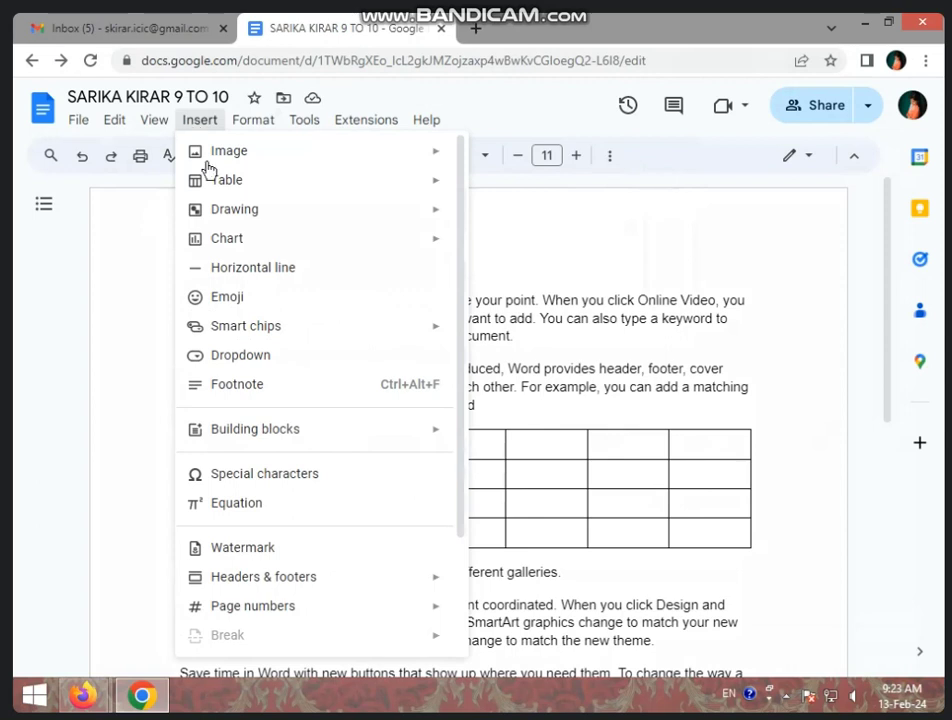
mouse_move(218, 216)
mouse_move(220, 238)
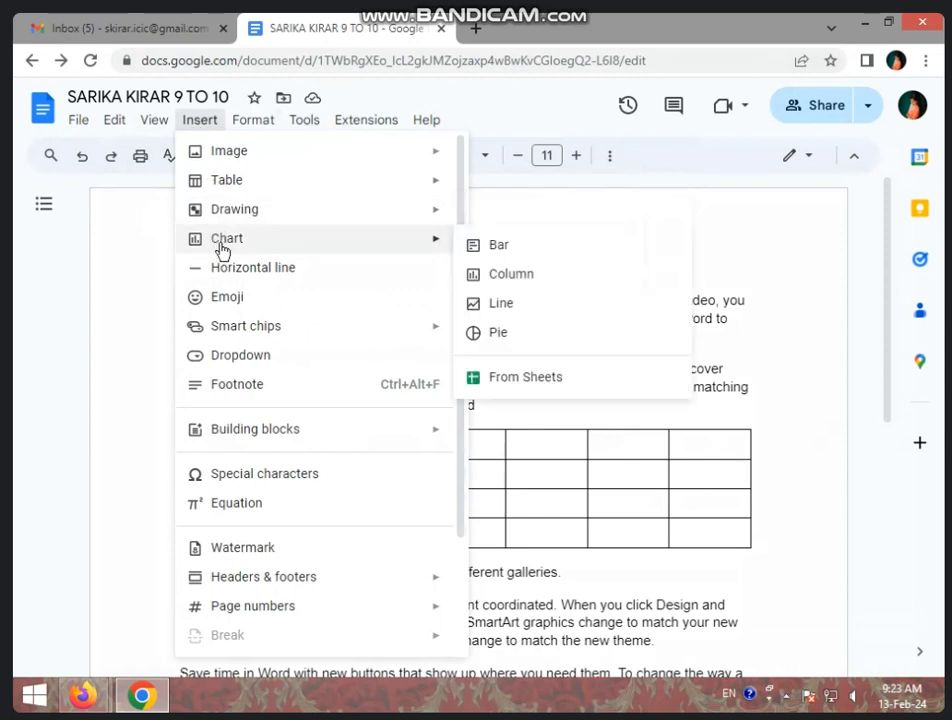
left_click(528, 276)
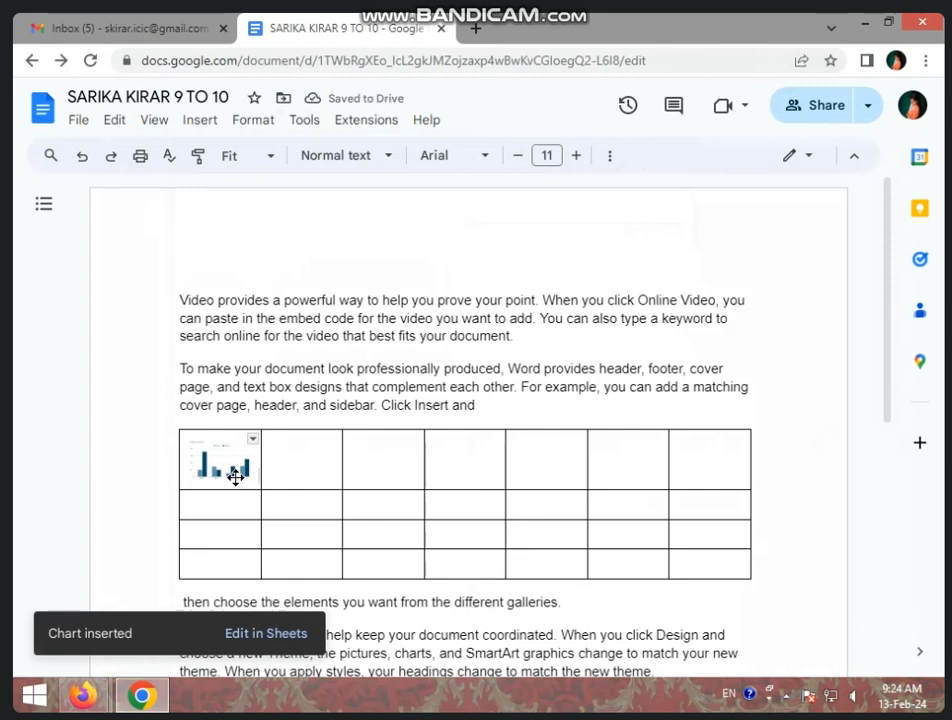
Drag the column chart from the first cell into the cell at row 3, column 6
left_click(208, 128)
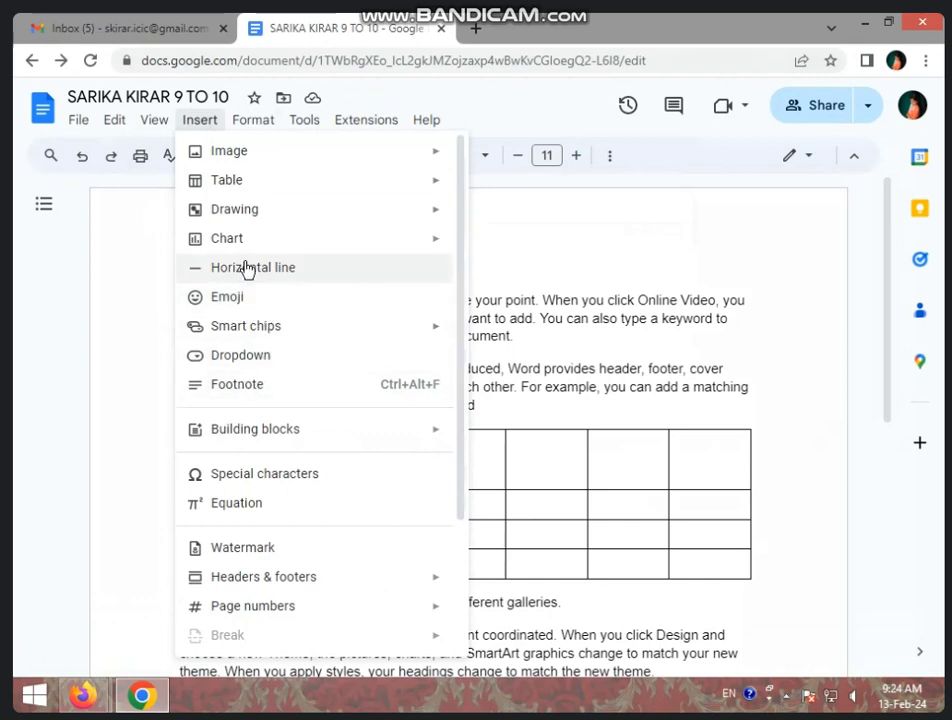
scroll(270, 463, "down", 3)
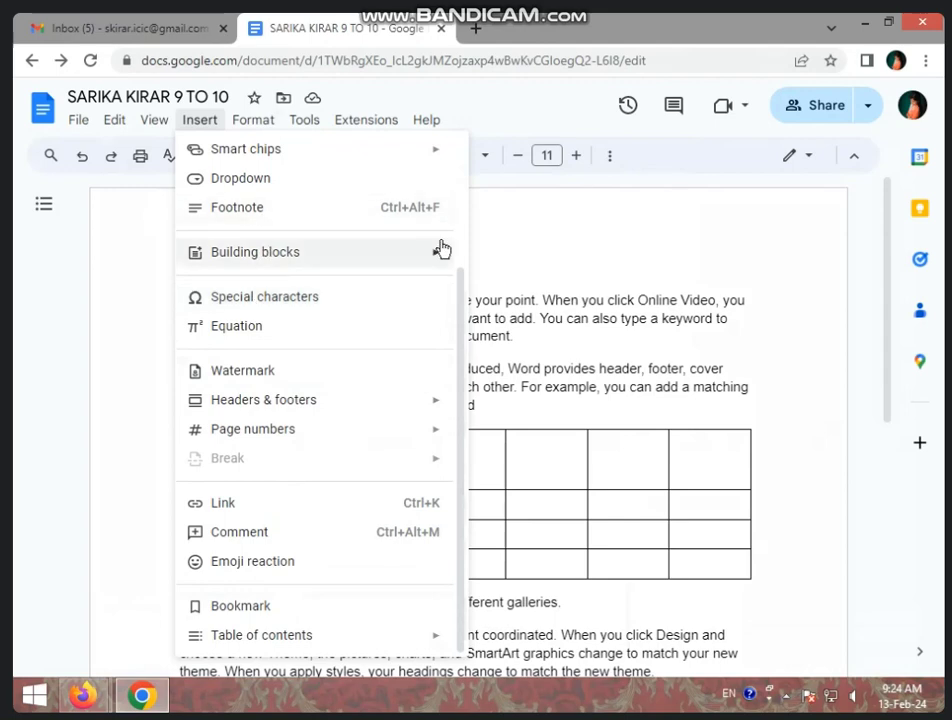
left_click(523, 233)
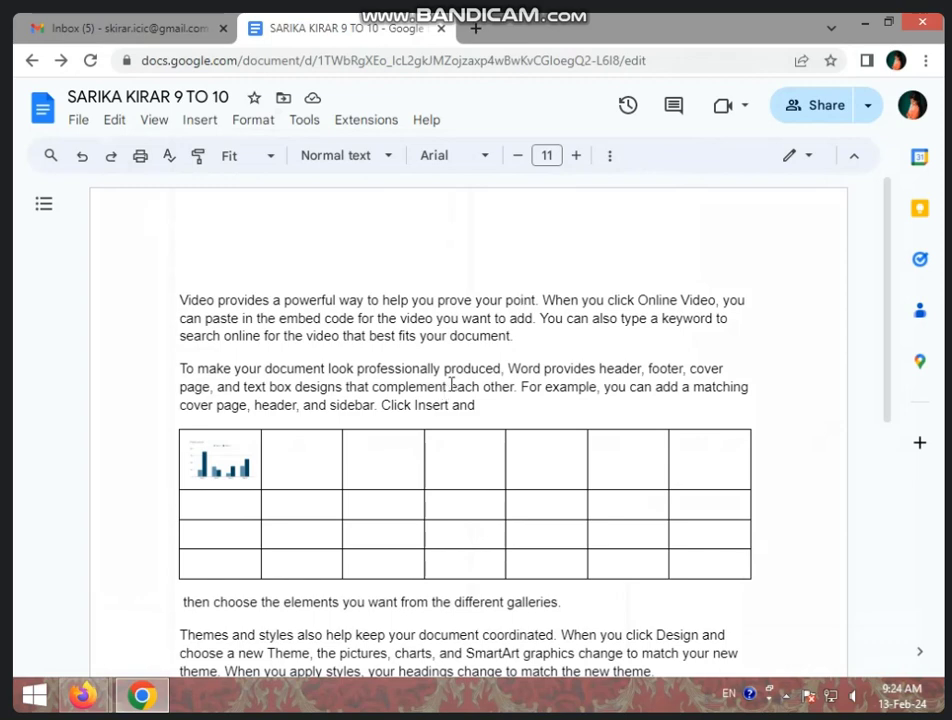
left_click(405, 528)
left_click(281, 466)
left_click_drag(518, 527, 506, 538)
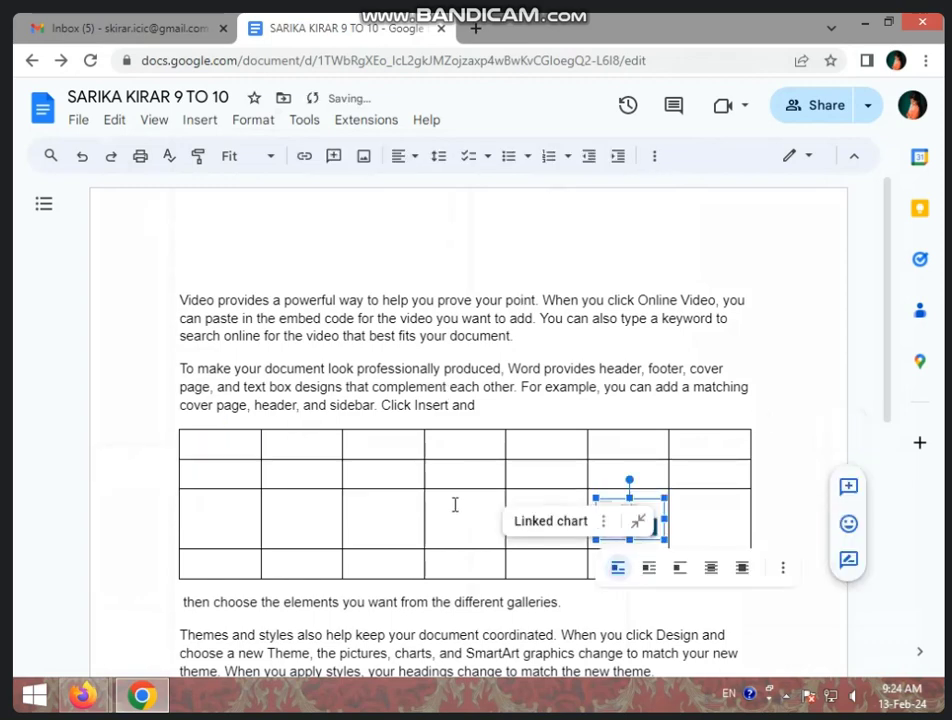
left_click(414, 537)
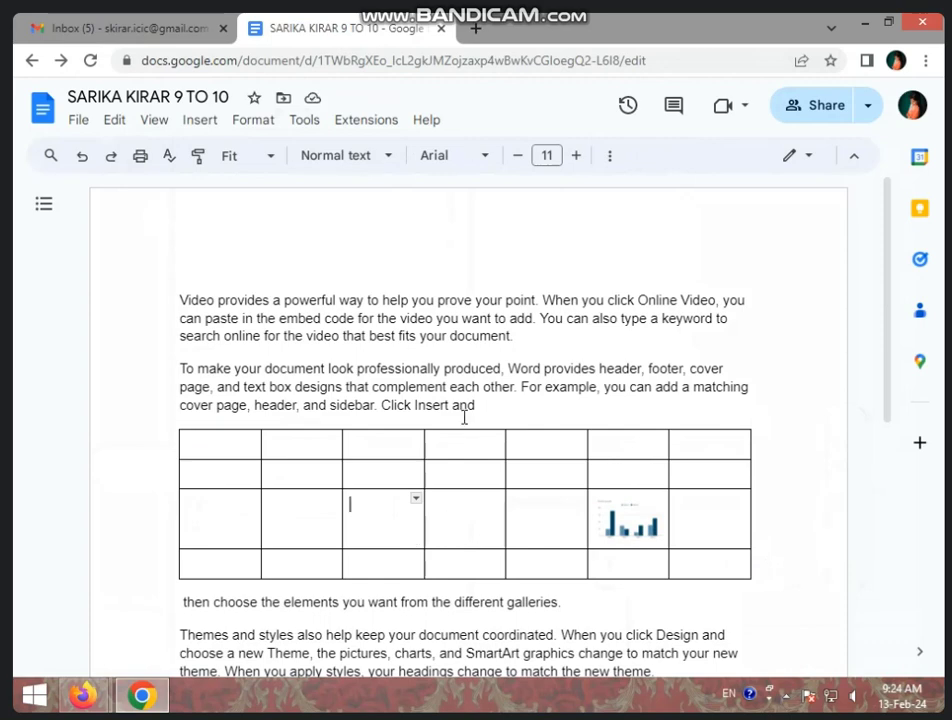
Close the document and go to the Google Docs home page through the Google apps launcher
left_click(443, 29)
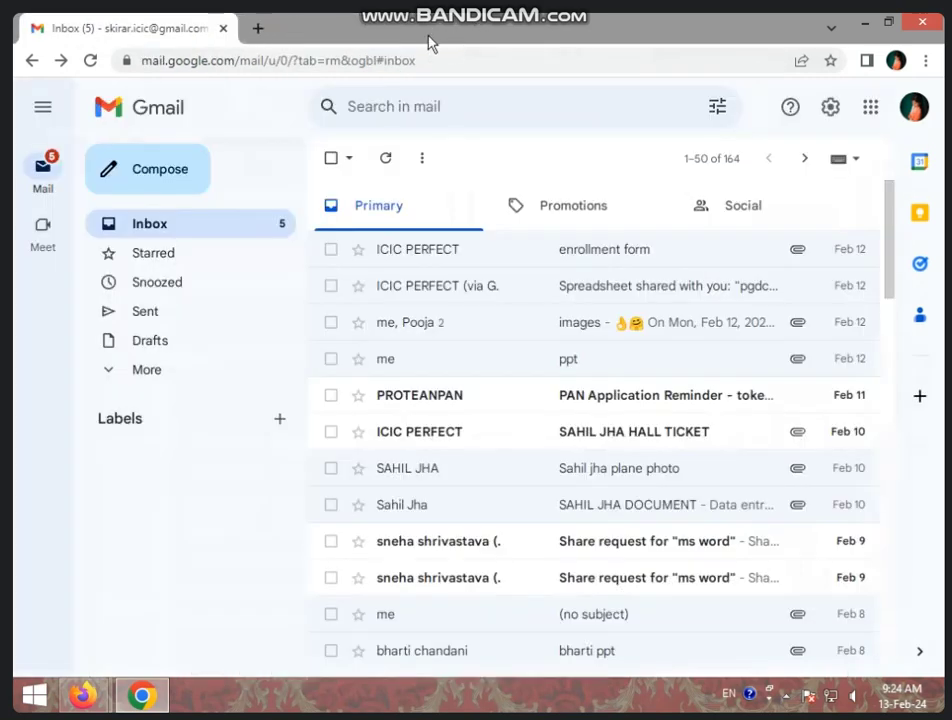
left_click(870, 107)
scroll(805, 390, "down", 3)
left_click(798, 410)
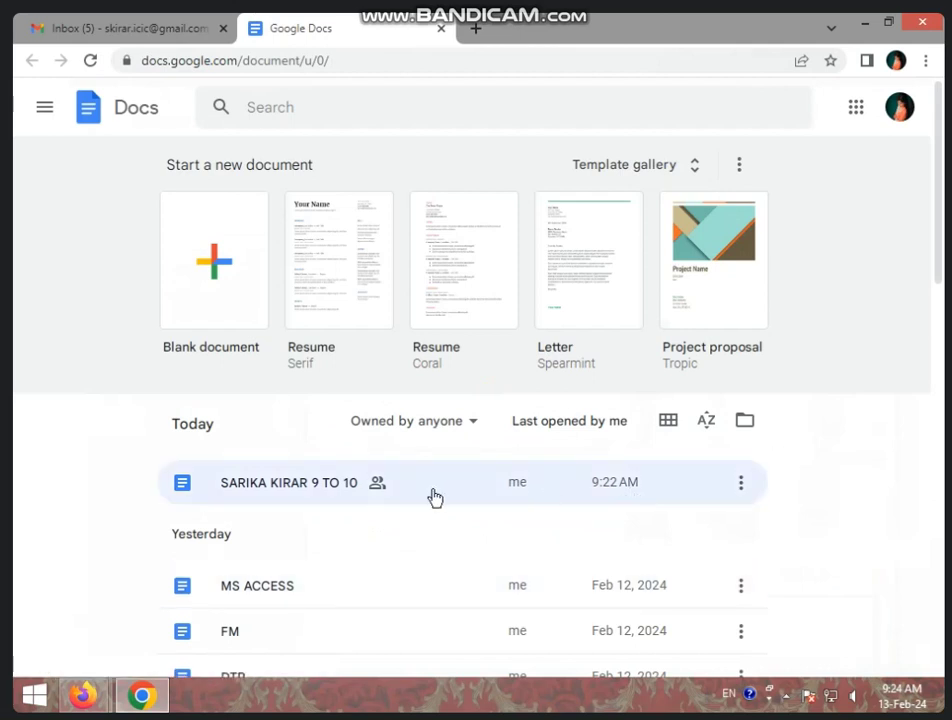
Remove the shared sample document from the Docs home list, moving it to the trash
left_click(741, 484)
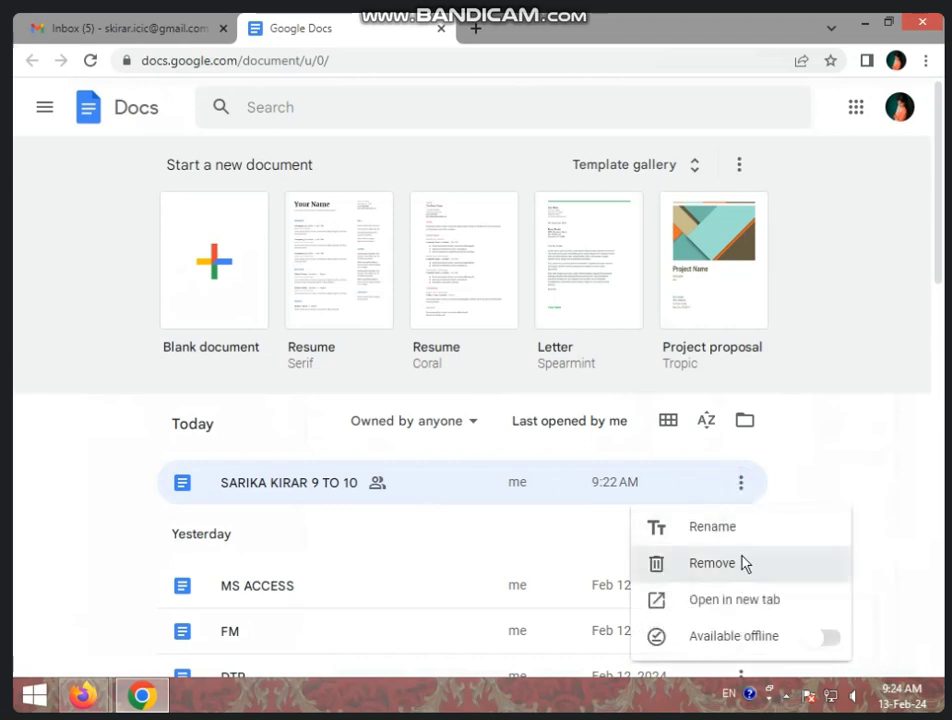
left_click(744, 563)
left_click(744, 448)
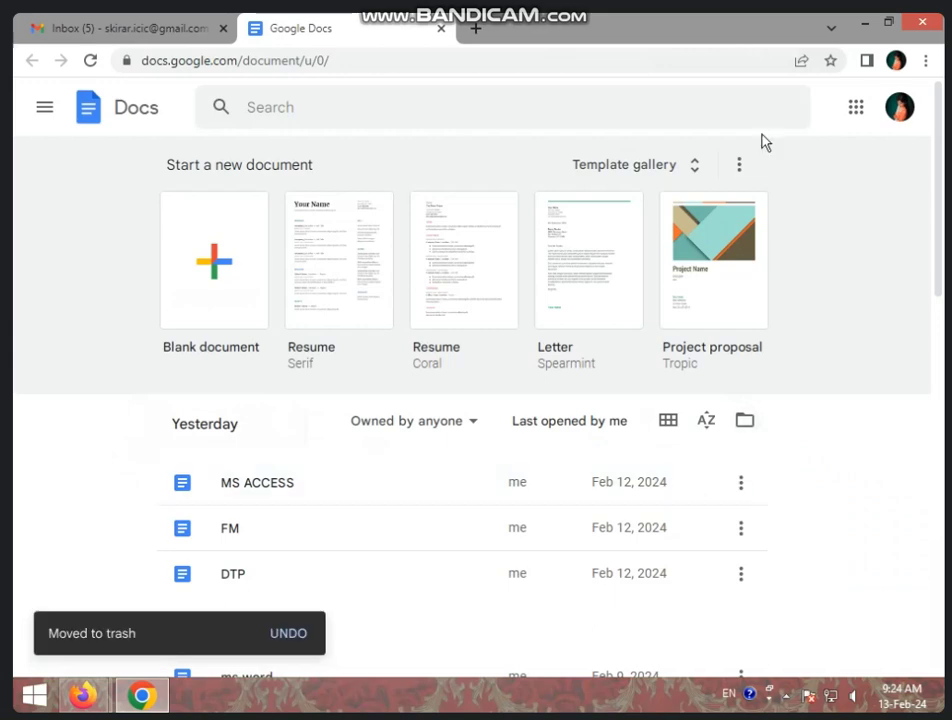
Return to the Gmail tab, close the Google Docs home tab, and sign out through the profile avatar
left_click(158, 30)
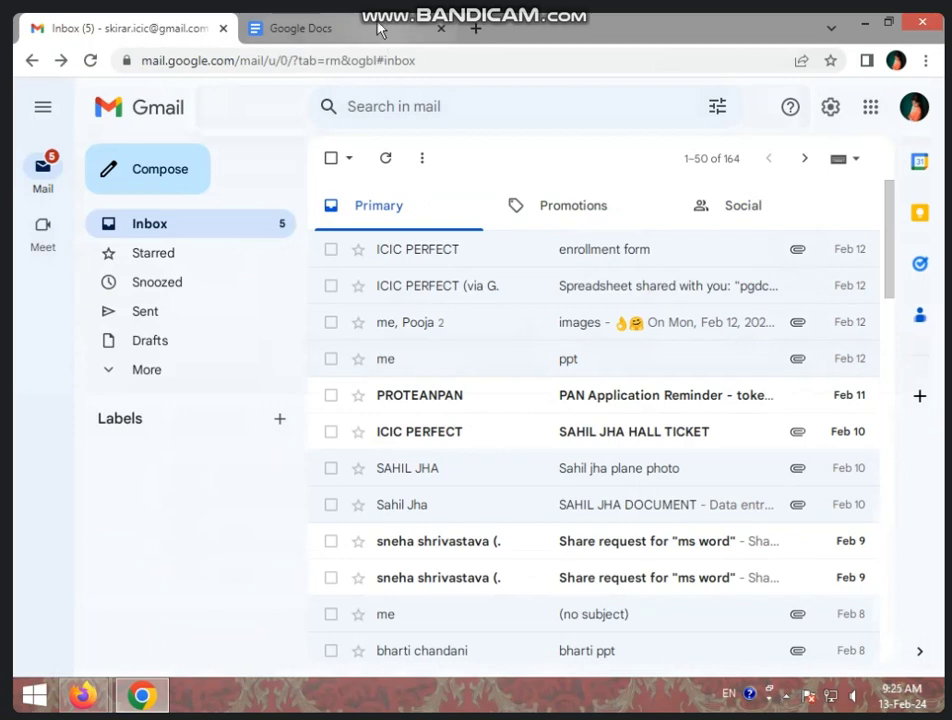
left_click(441, 28)
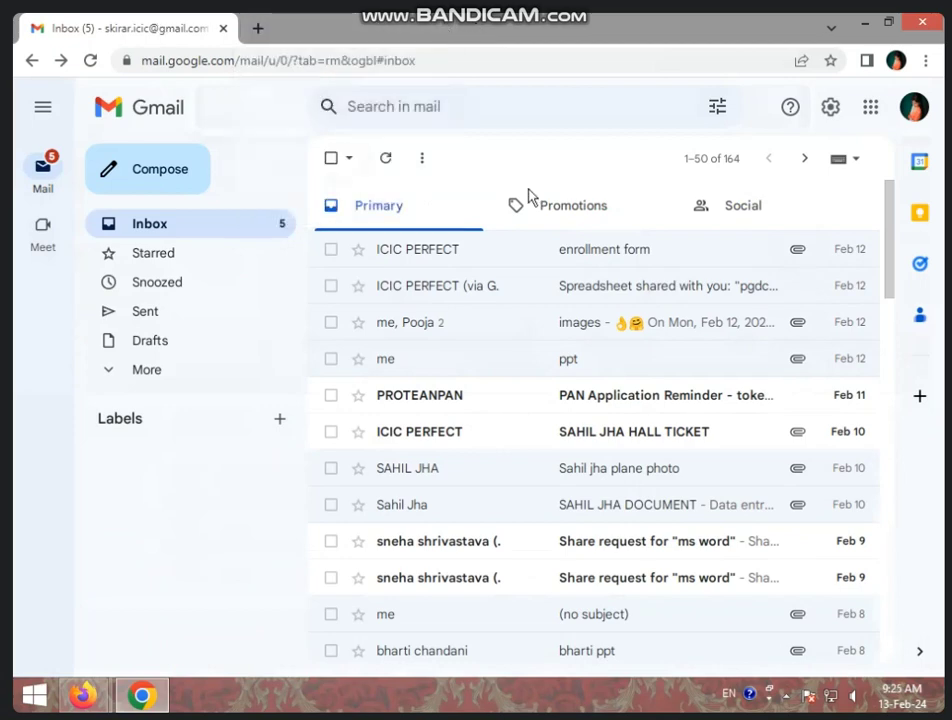
left_click(912, 108)
scroll(880, 348, "down", 1)
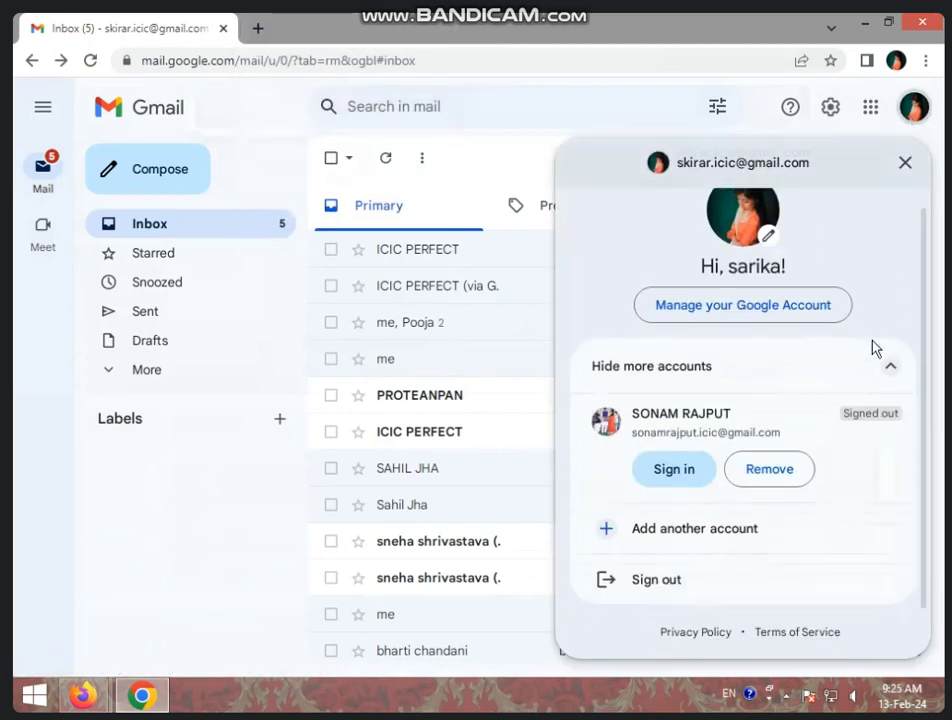
left_click(726, 594)
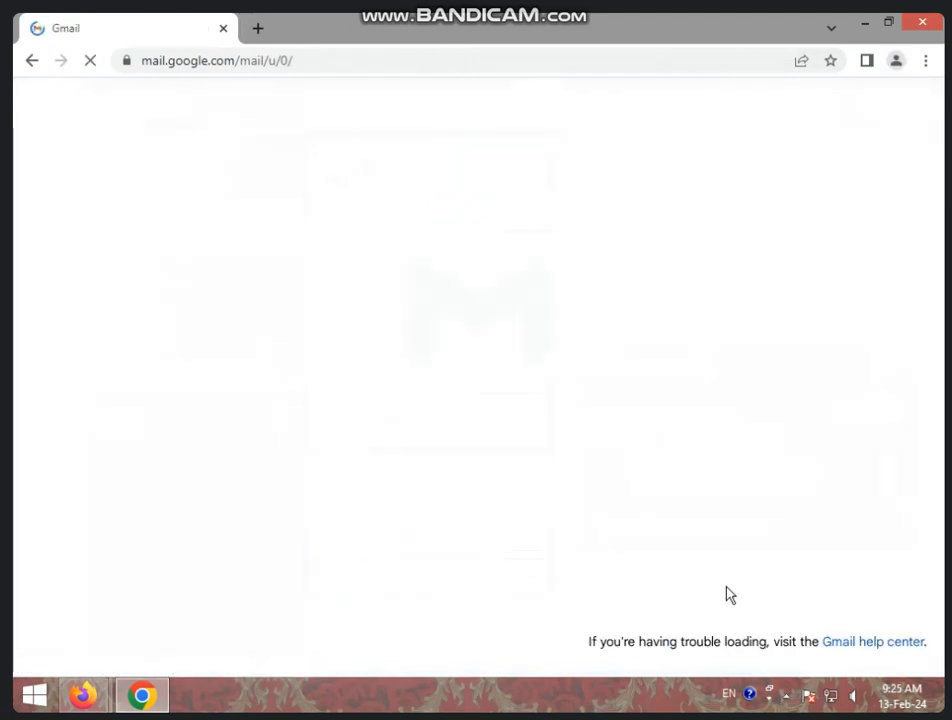